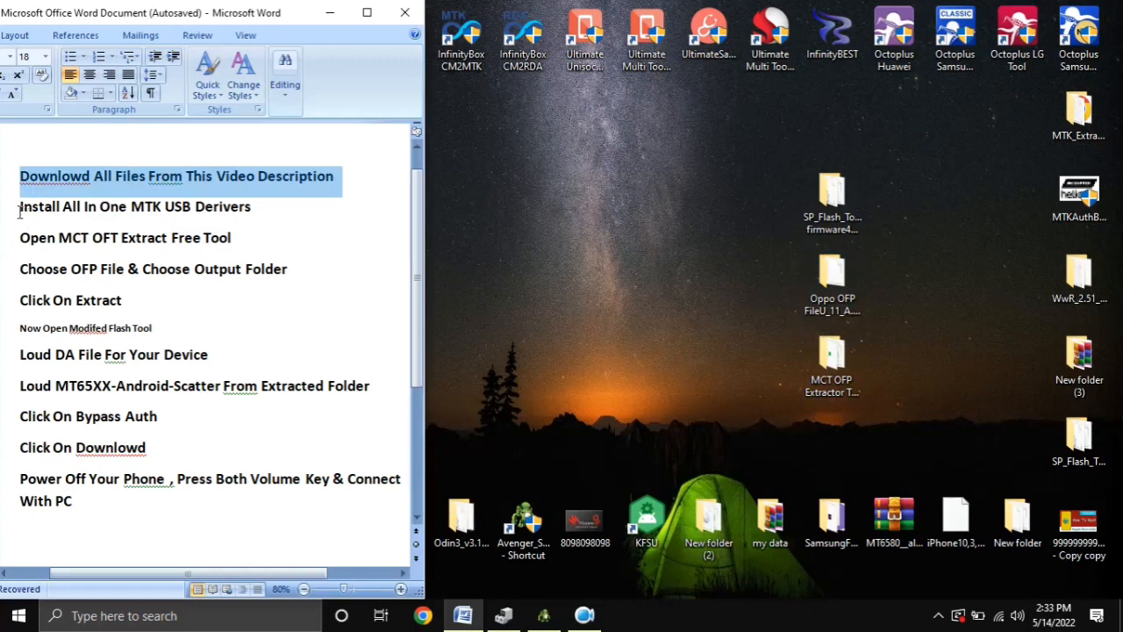
# Highlight the instruction lines about installing the MTK USB drivers and opening the MCT extract tool.
pyautogui.tripleClick(14, 208)
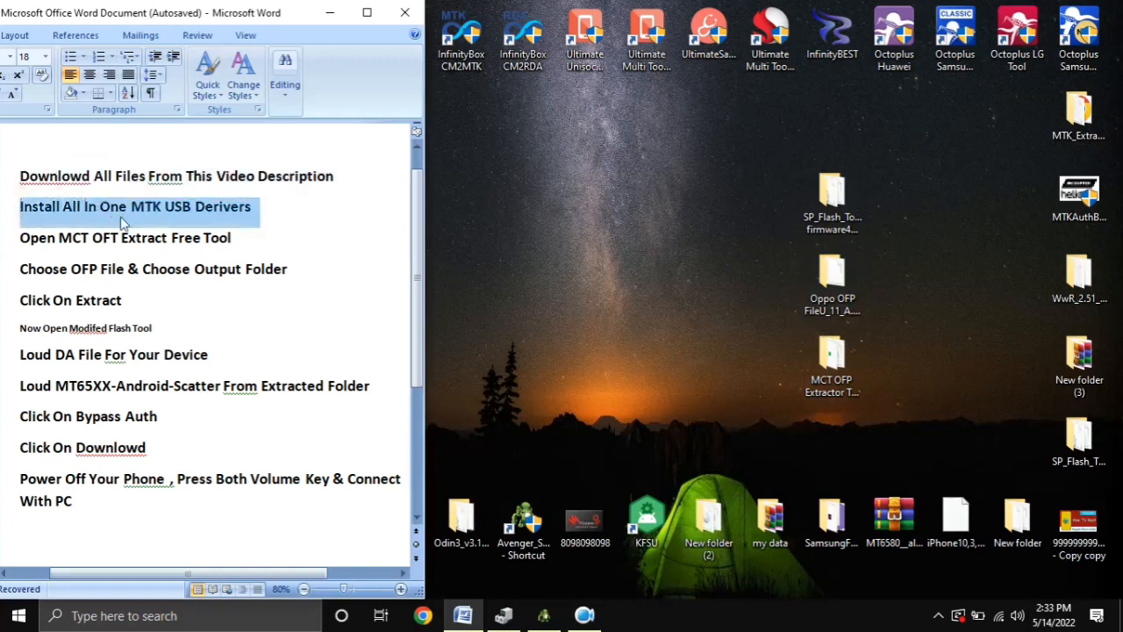
pyautogui.click(19, 235)
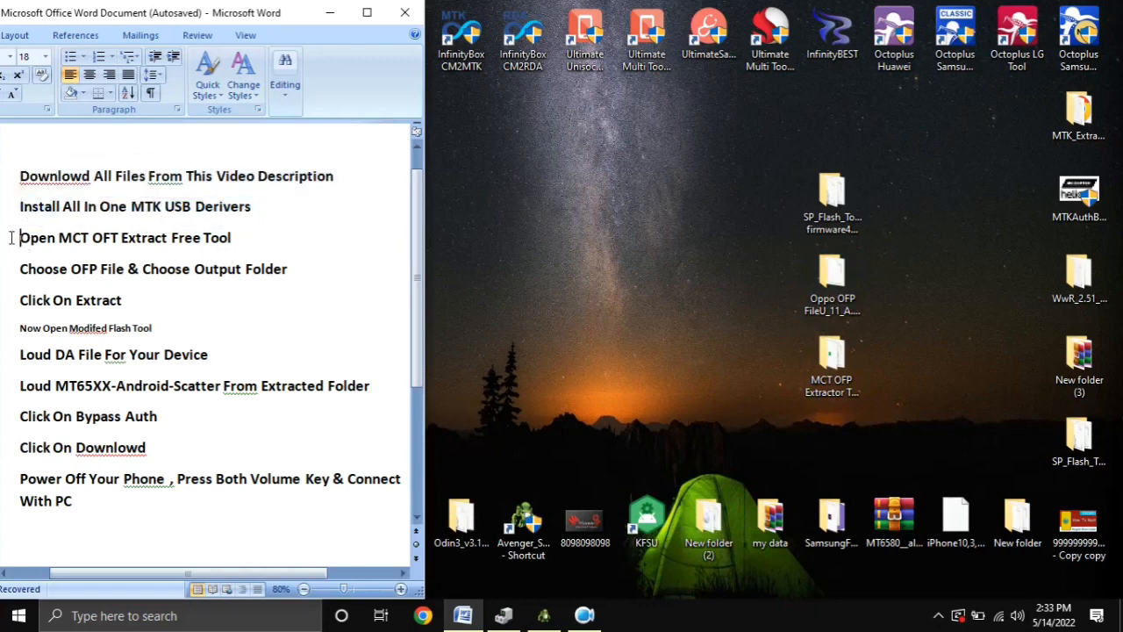
pyautogui.click(10, 243)
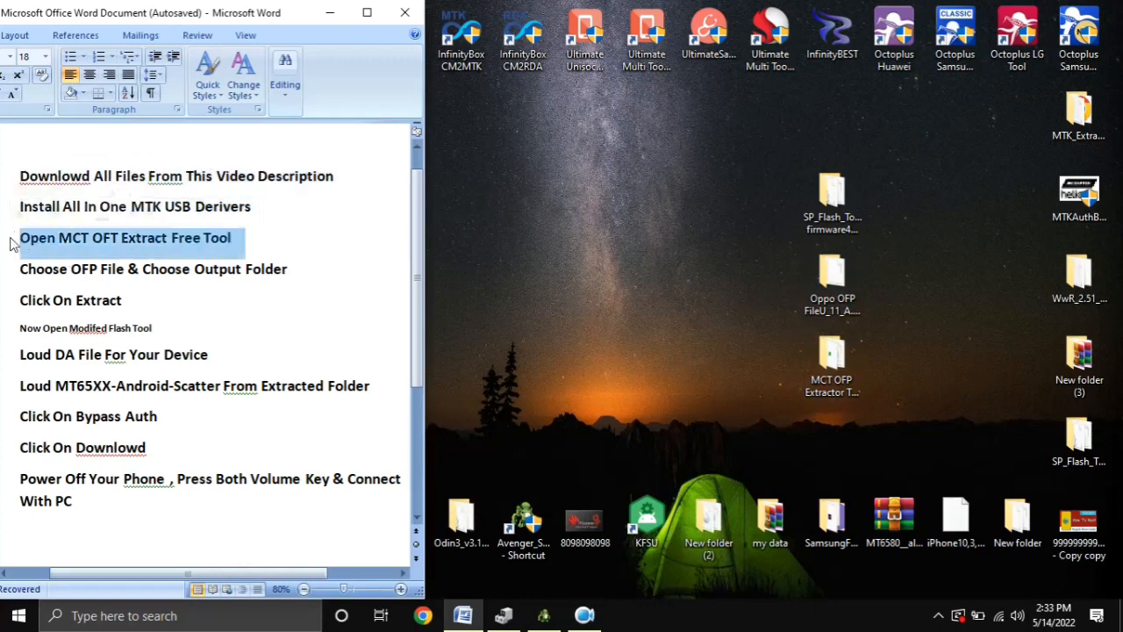
# Launch mct_ofp_extractor from the desktop's MCT OFP Extractor Tool folder and close the folder window.
pyautogui.click(808, 269)
pyautogui.doubleClick(824, 361)
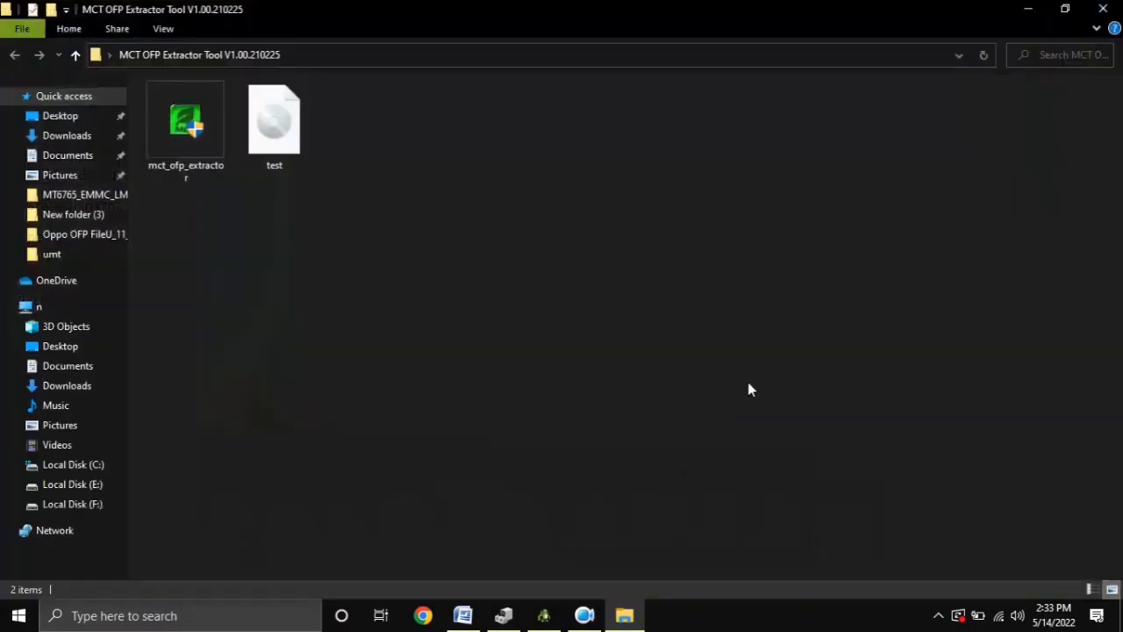
pyautogui.doubleClick(167, 160)
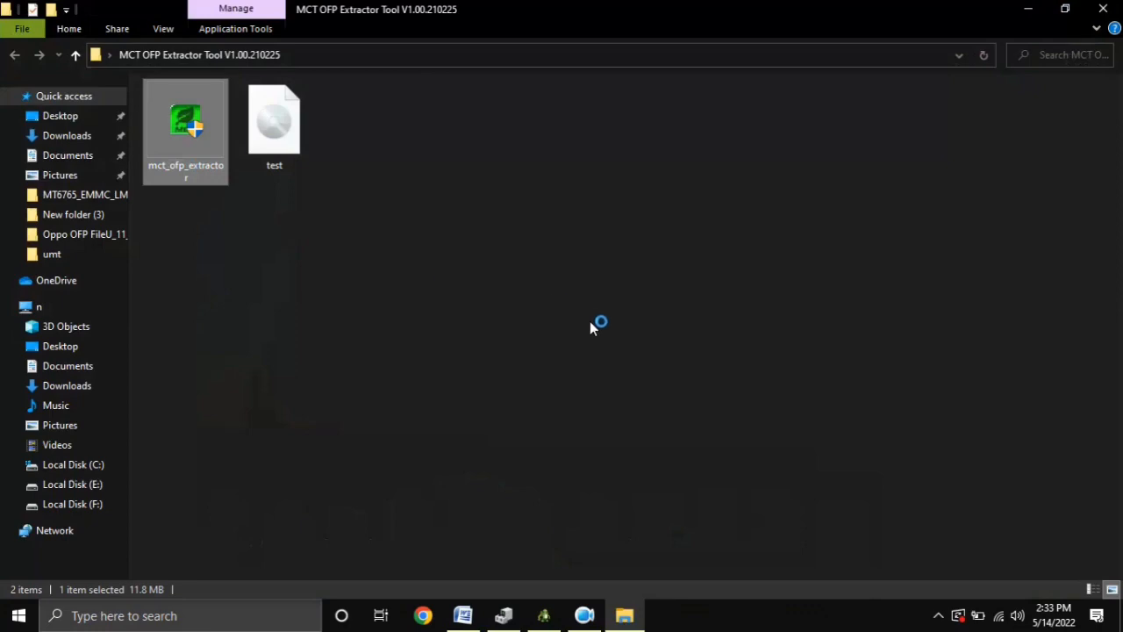
pyautogui.click(1103, 8)
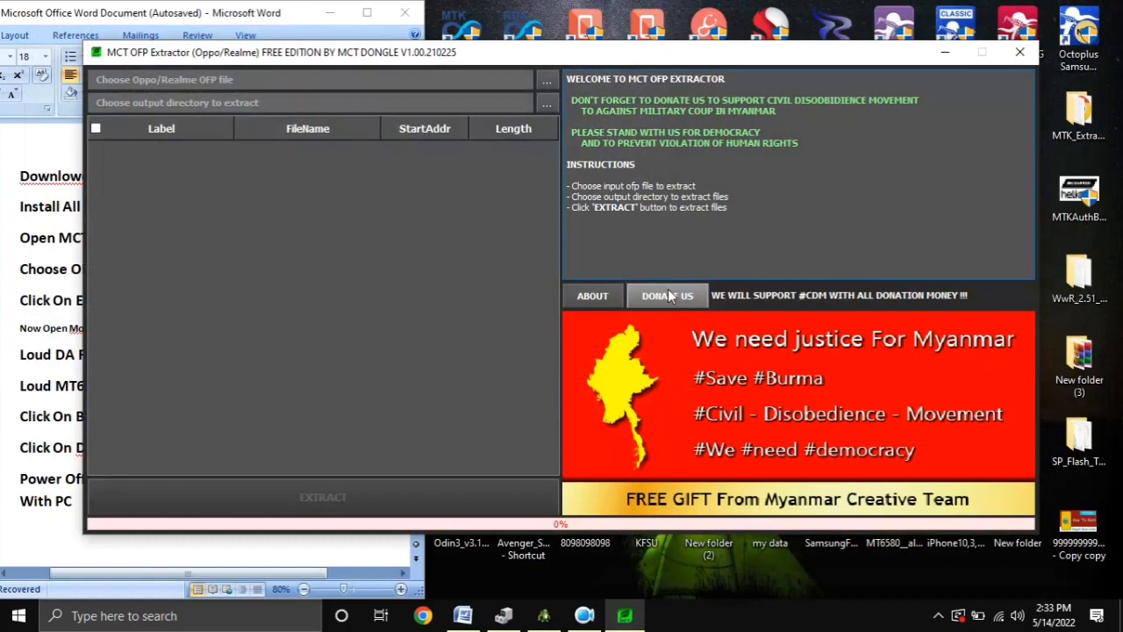
# Load Stock_Firmware_11_A.11_201114_15e73e4e.ofp from the Oppo OFP folder on the desktop as the input file.
pyautogui.click(544, 83)
pyautogui.click(219, 106)
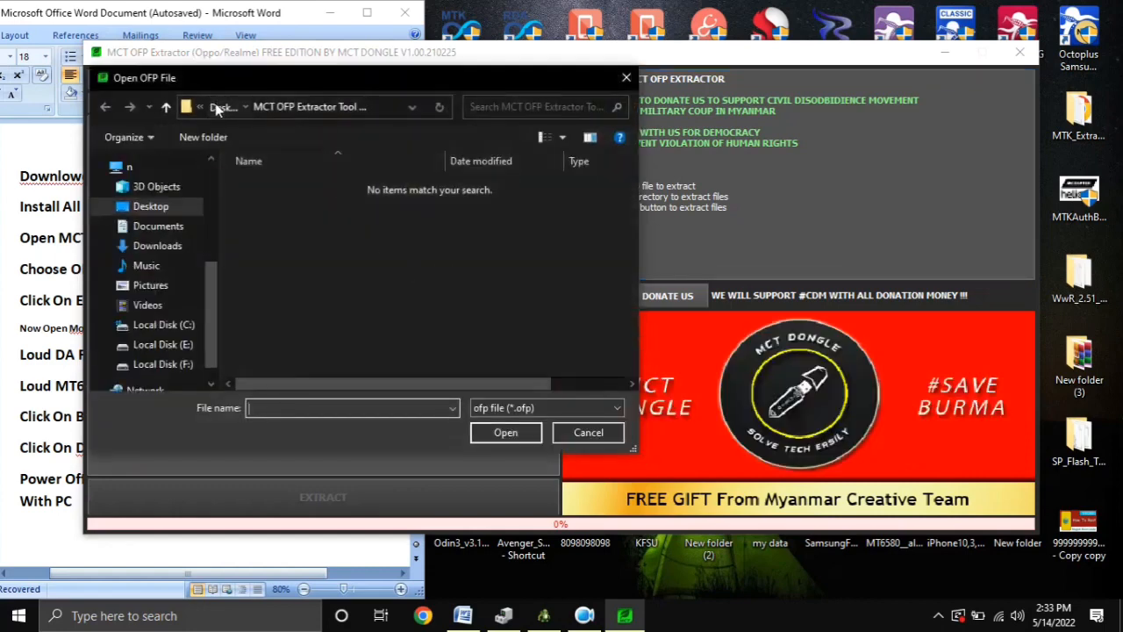
pyautogui.scroll(-1, 379, 341)
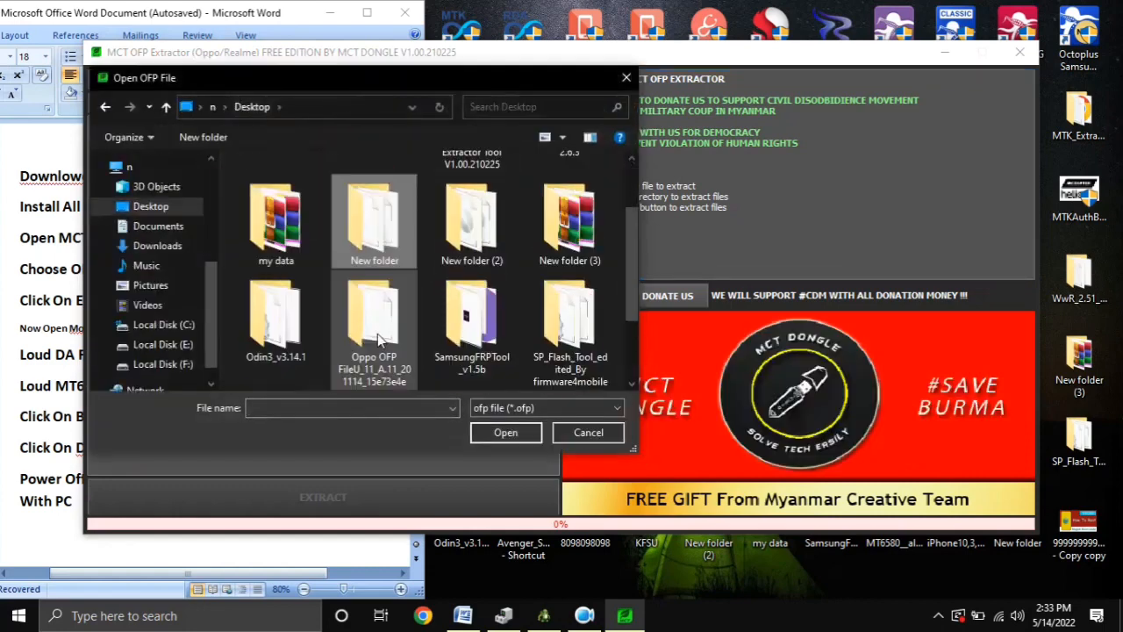
pyautogui.doubleClick(379, 341)
pyautogui.doubleClick(379, 224)
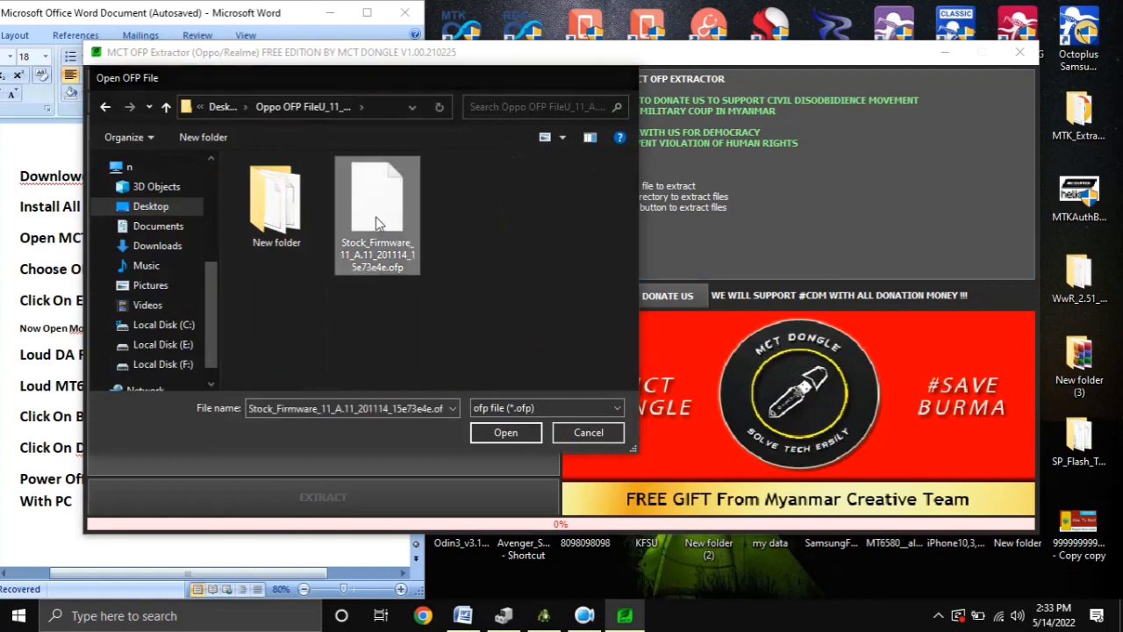
# Create a folder named "extract files" inside the Oppo OFP folder and choose it as the output directory.
pyautogui.click(550, 105)
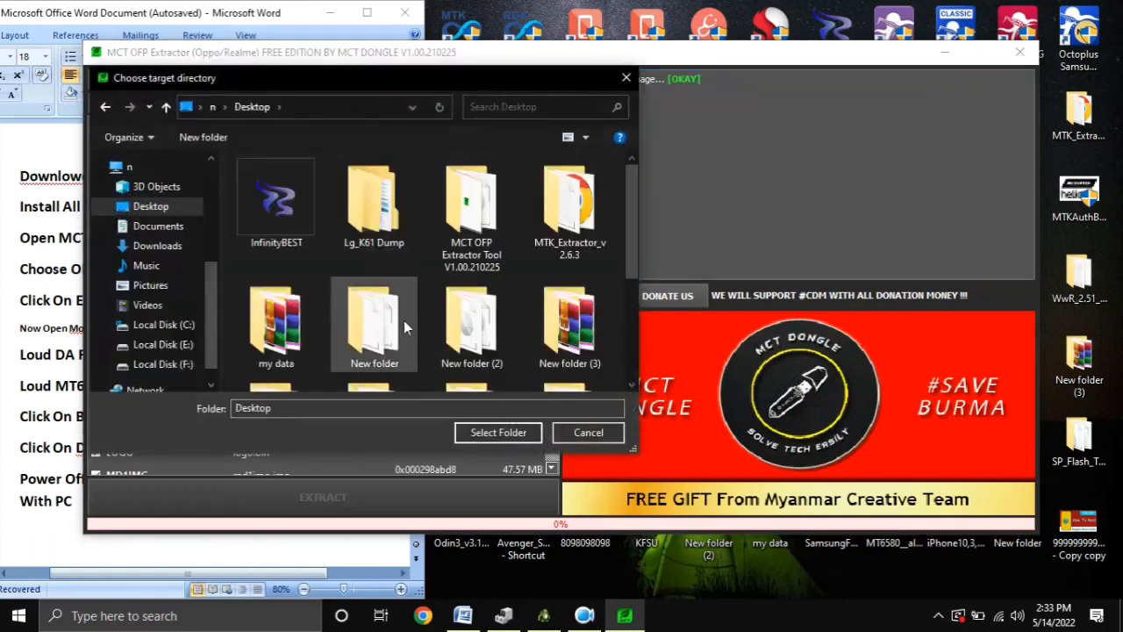
pyautogui.scroll(-2, 392, 332)
pyautogui.doubleClick(383, 219)
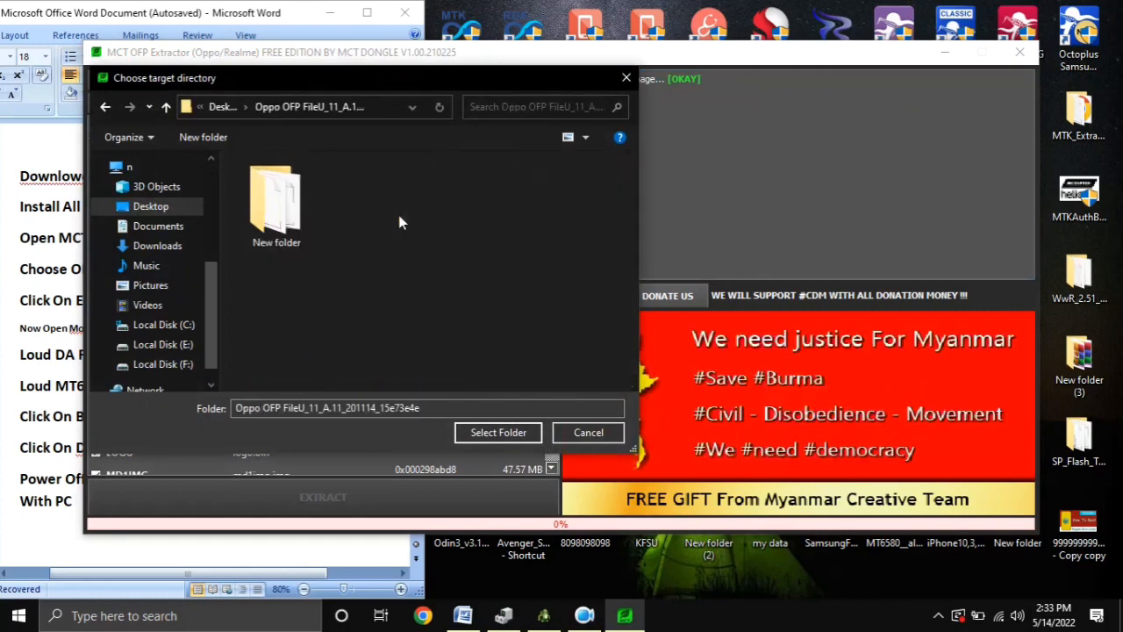
pyautogui.rightClick(368, 306)
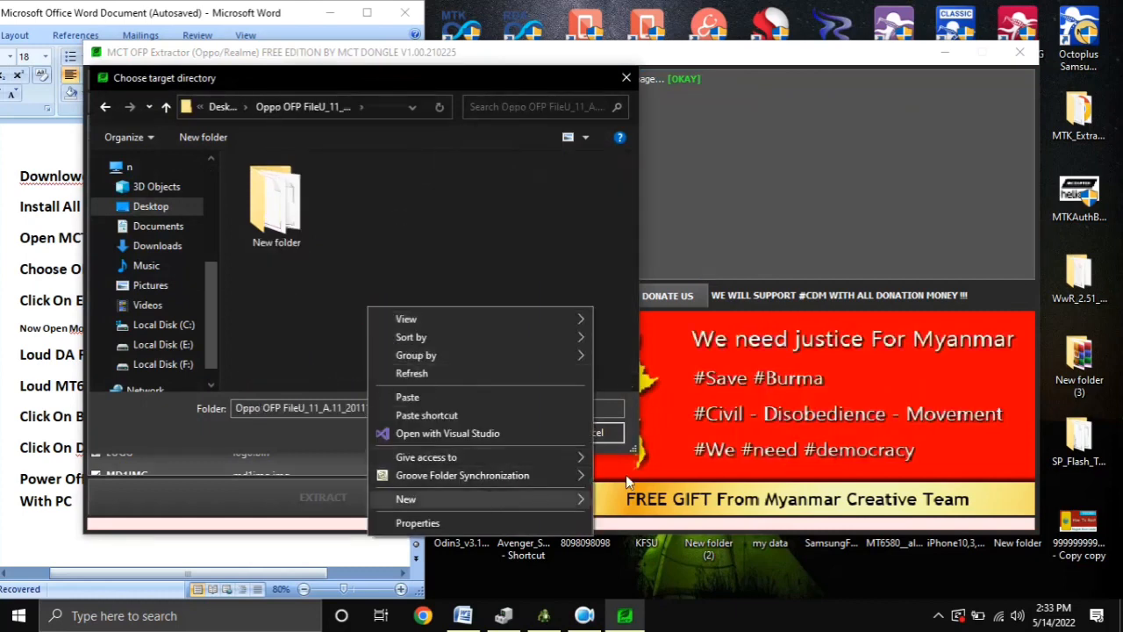
pyautogui.moveTo(625, 475)
pyautogui.click(629, 297)
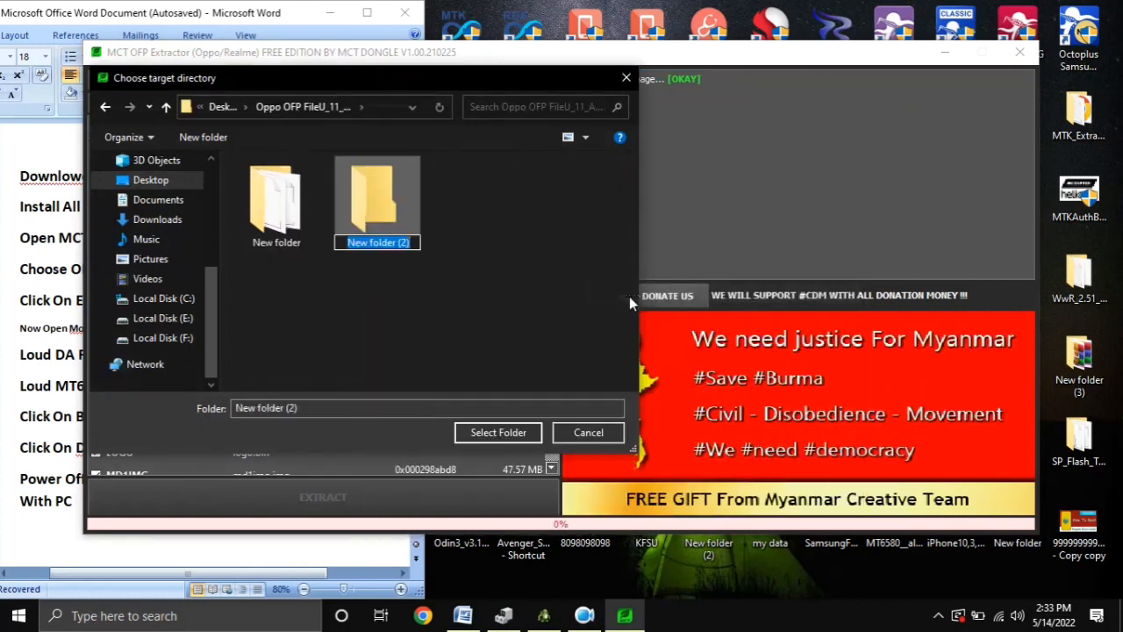
pyautogui.write('extract files')
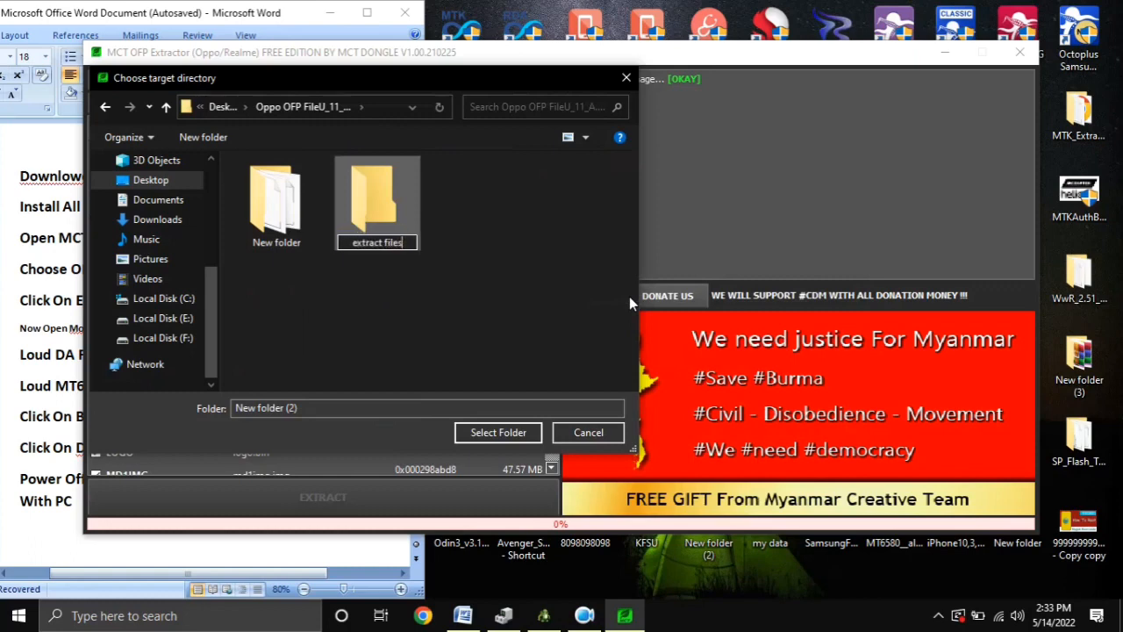
pyautogui.press('Return')
pyautogui.click(512, 433)
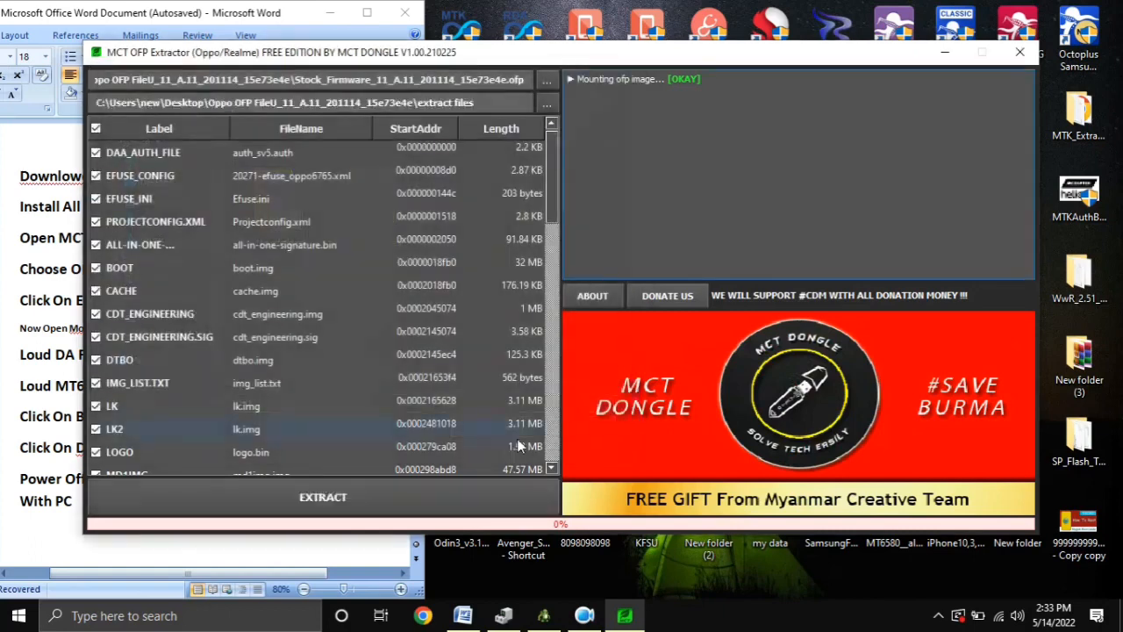
# Extract the firmware components, except USERDATA and USERDATA.SIG, to the output directory.
pyautogui.scroll(-5, 522, 382)
pyautogui.scroll(-5, 522, 383)
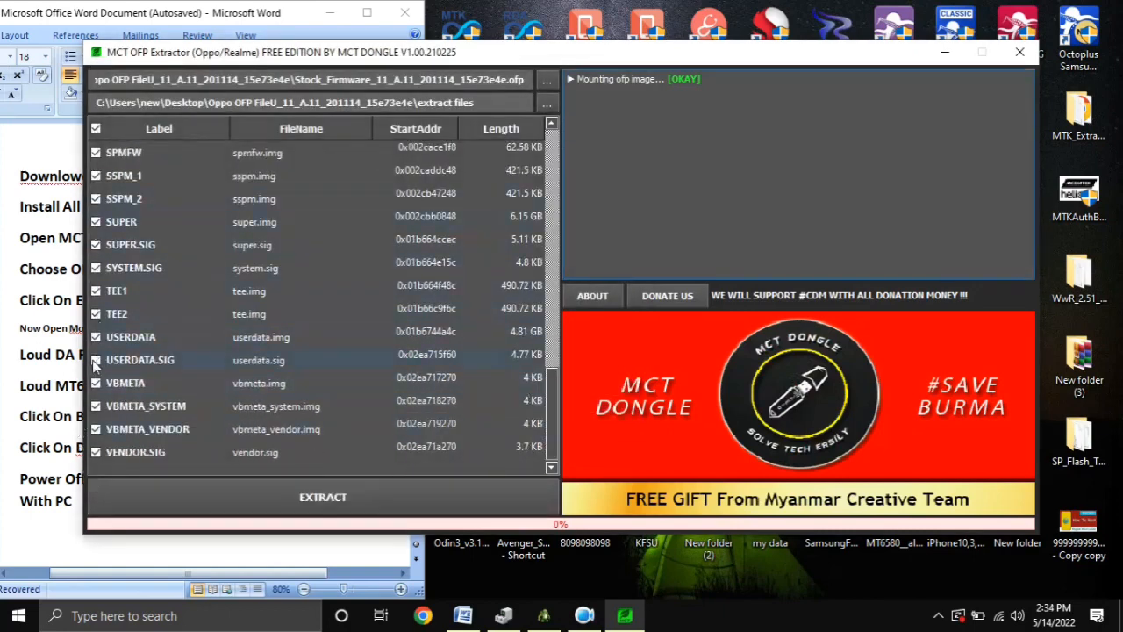
pyautogui.scroll(15, 399, 396)
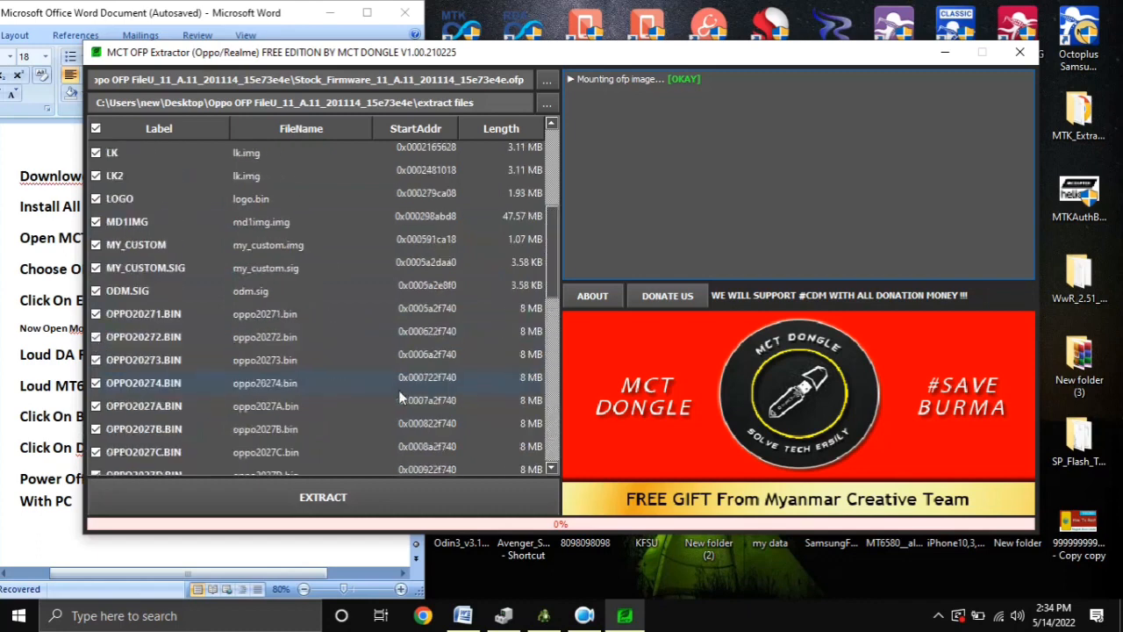
pyautogui.click(346, 496)
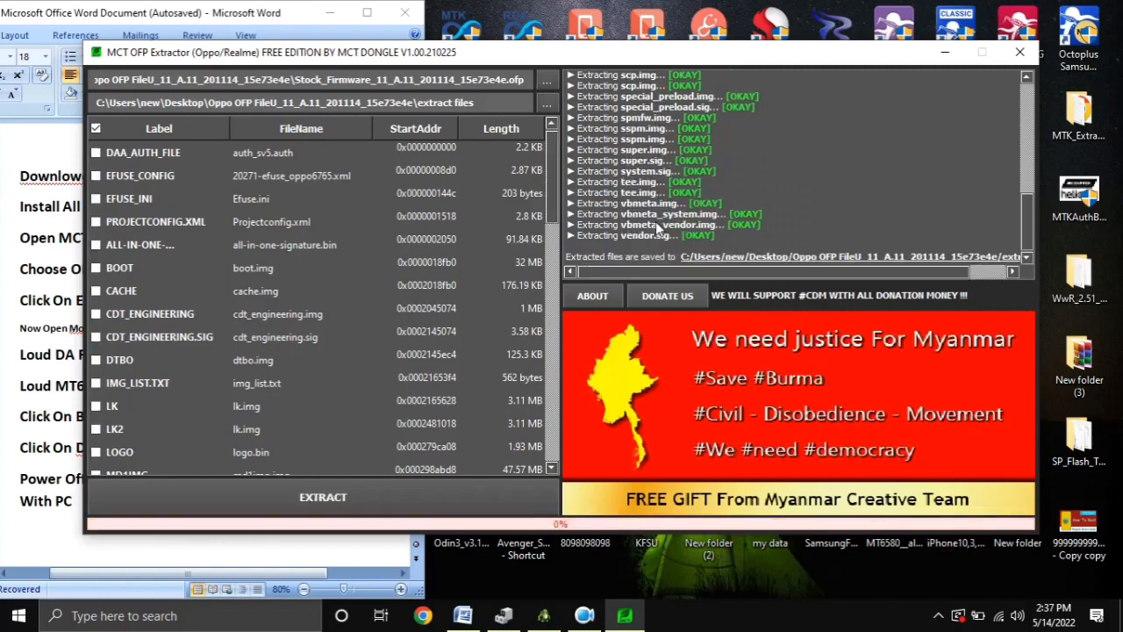
# Check the saved location in the extraction log and look through the output in the "extract files" folder.
pyautogui.tripleClick(662, 261)
pyautogui.scroll(-15, 327, 290)
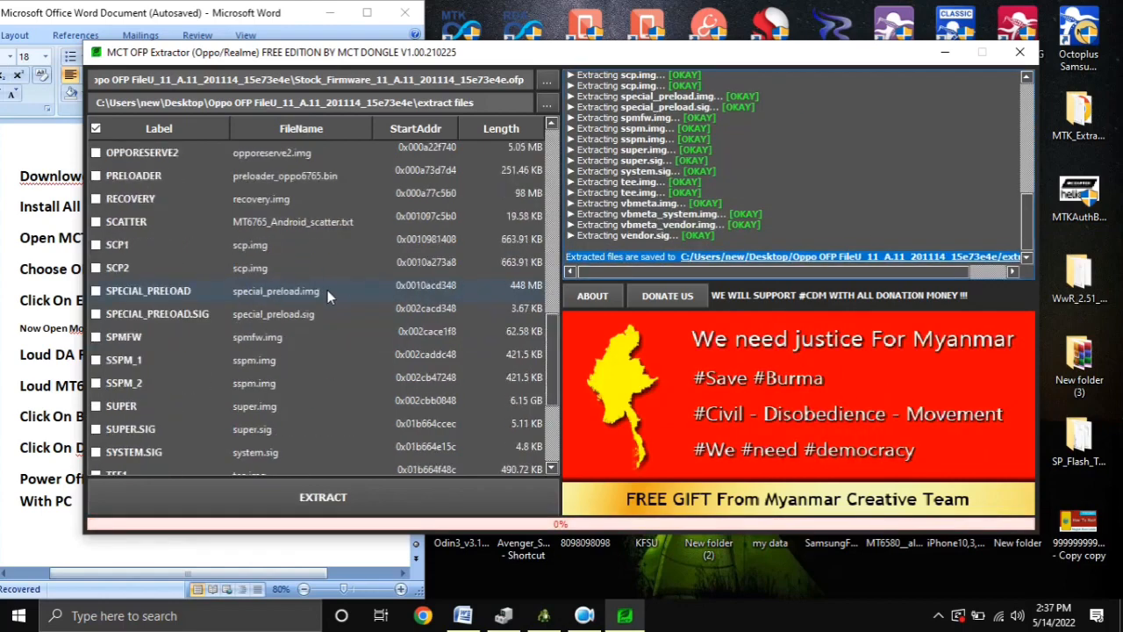
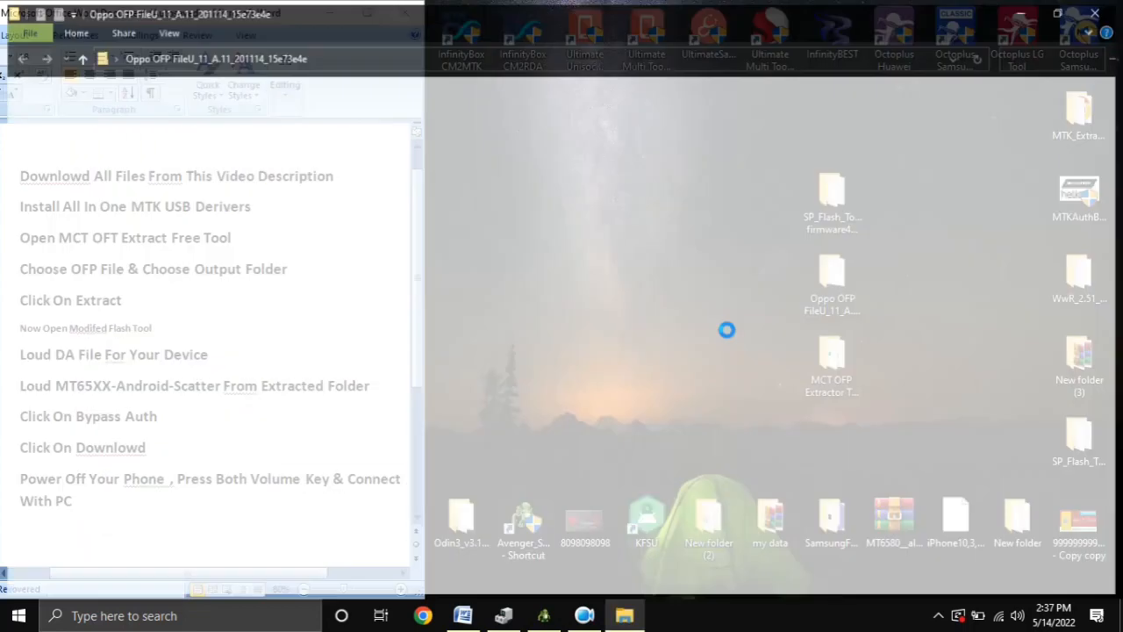
pyautogui.doubleClick(220, 110)
pyautogui.moveTo(677, 132); pyautogui.dragTo(754, 581)
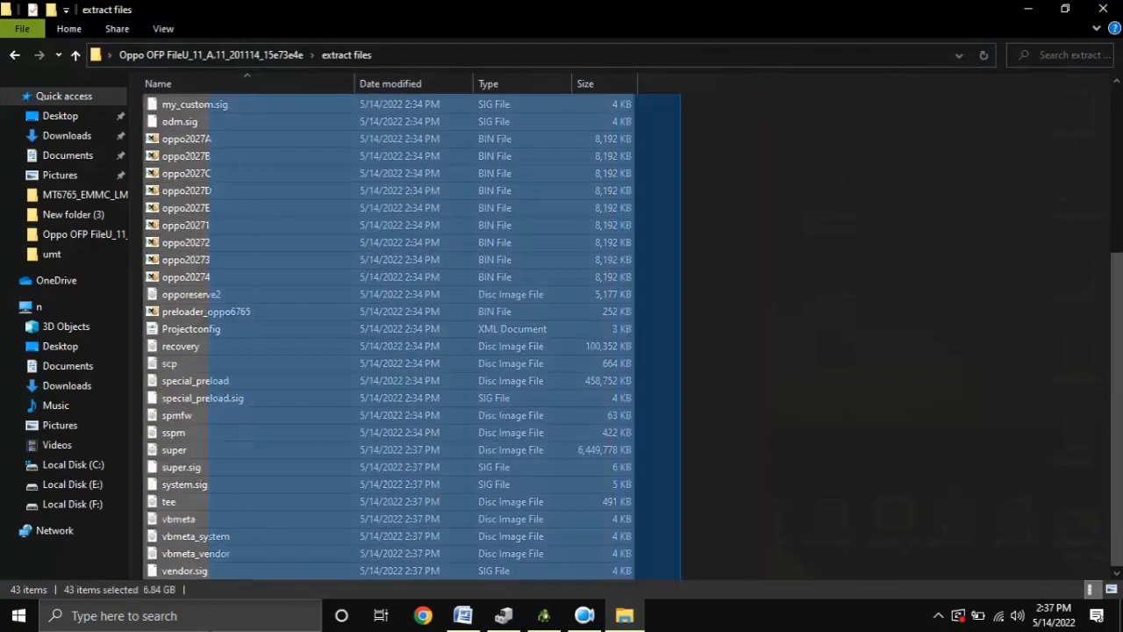
pyautogui.scroll(5, 357, 476)
pyautogui.click(351, 332)
pyautogui.scroll(-5, 455, 401)
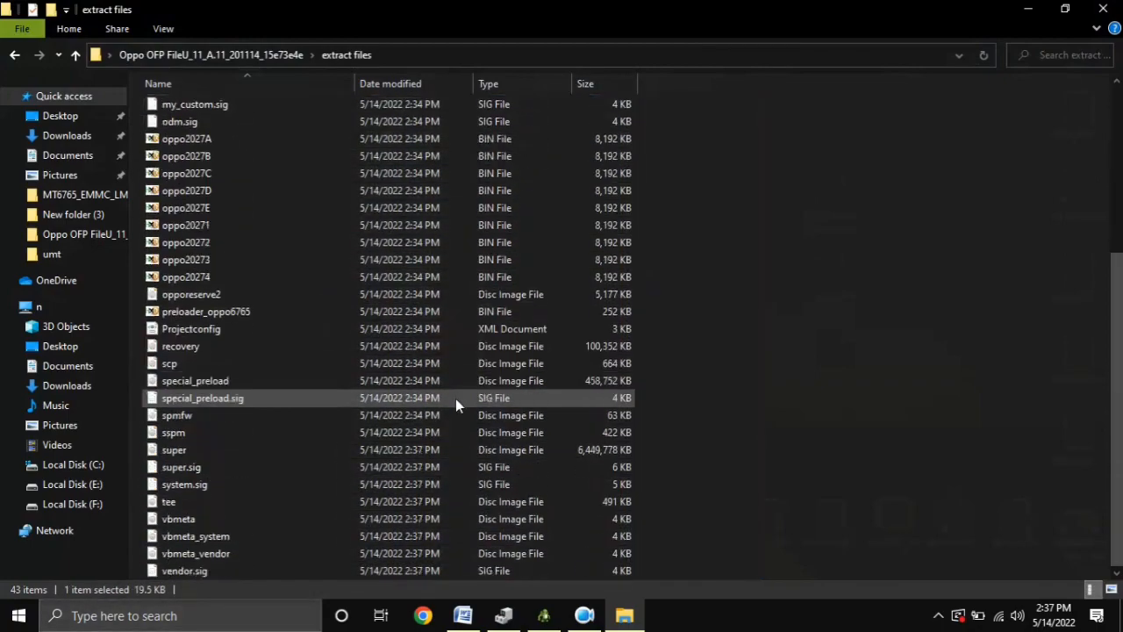
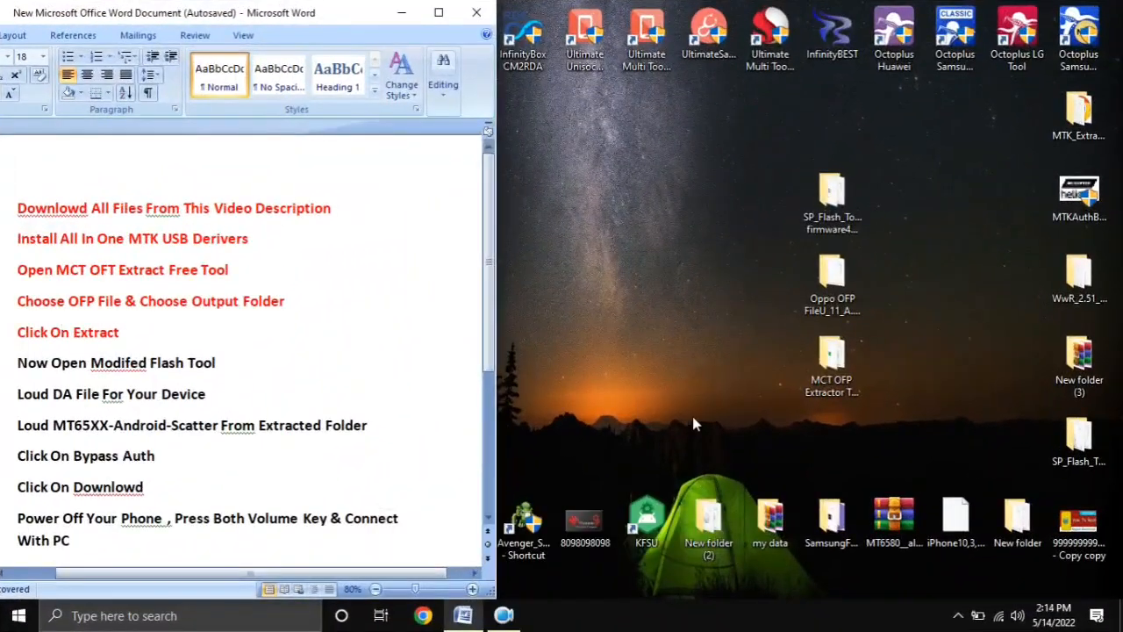
# Review the red extraction instructions and the remaining flashing instructions in the Word document.
pyautogui.scroll(-1, 289, 389)
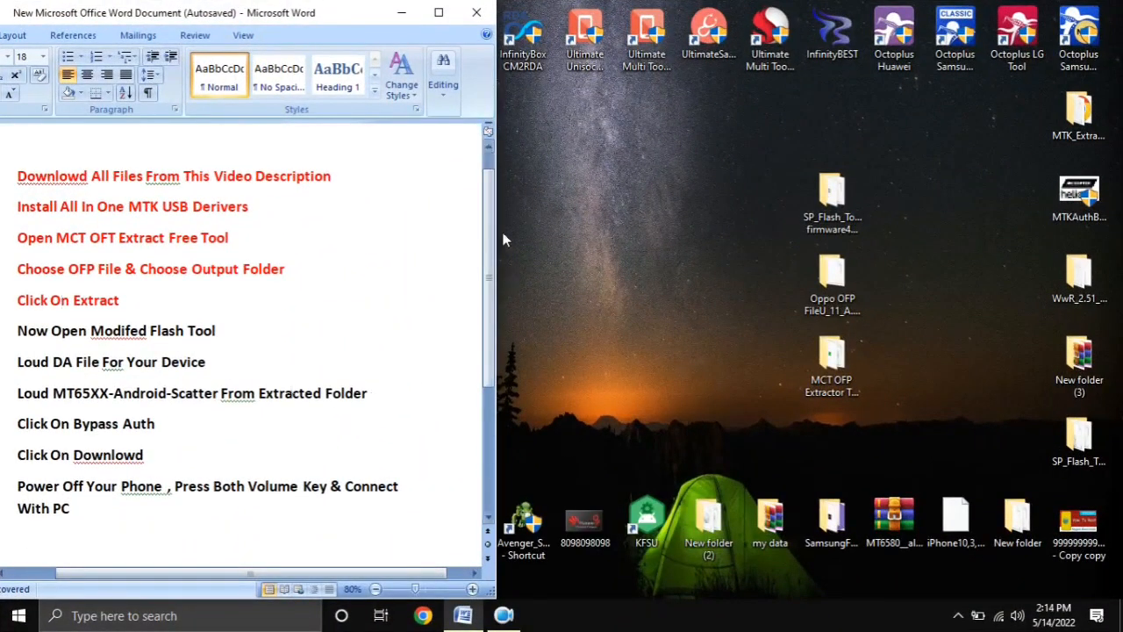
pyautogui.scroll(-1, 488, 263)
pyautogui.moveTo(93, 271); pyautogui.dragTo(12, 213)
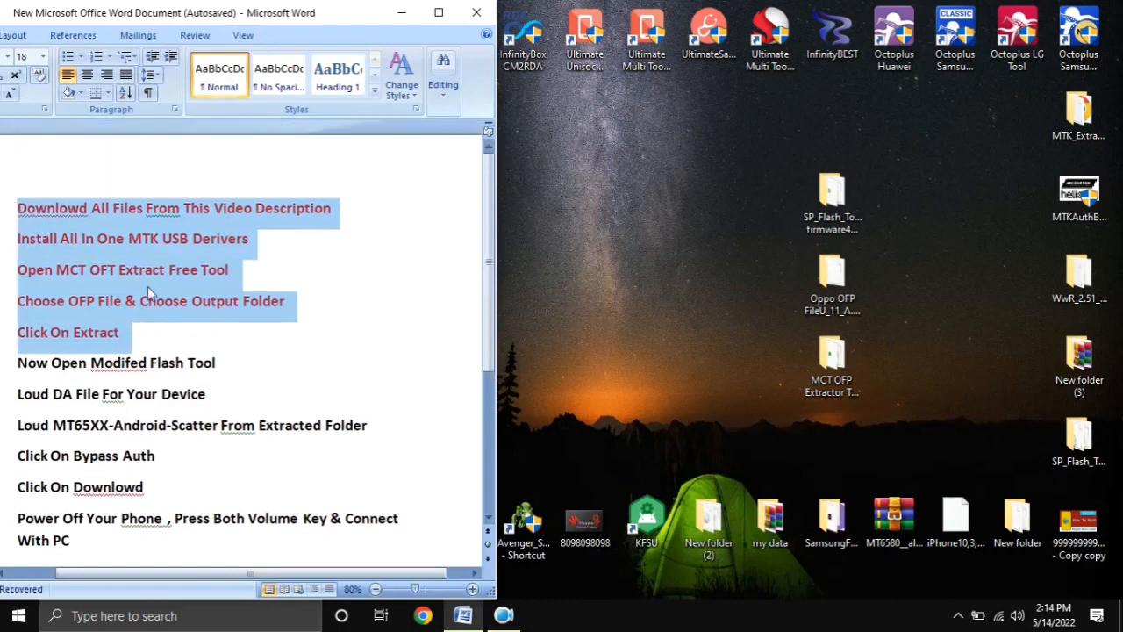
pyautogui.scroll(-2, 480, 318)
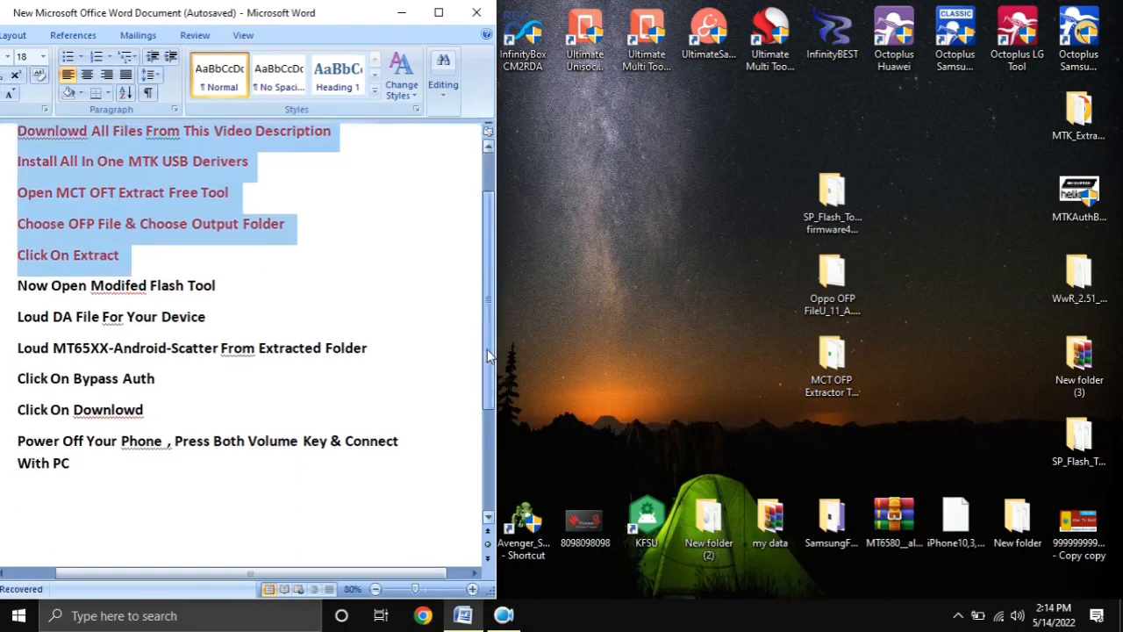
pyautogui.click(175, 402)
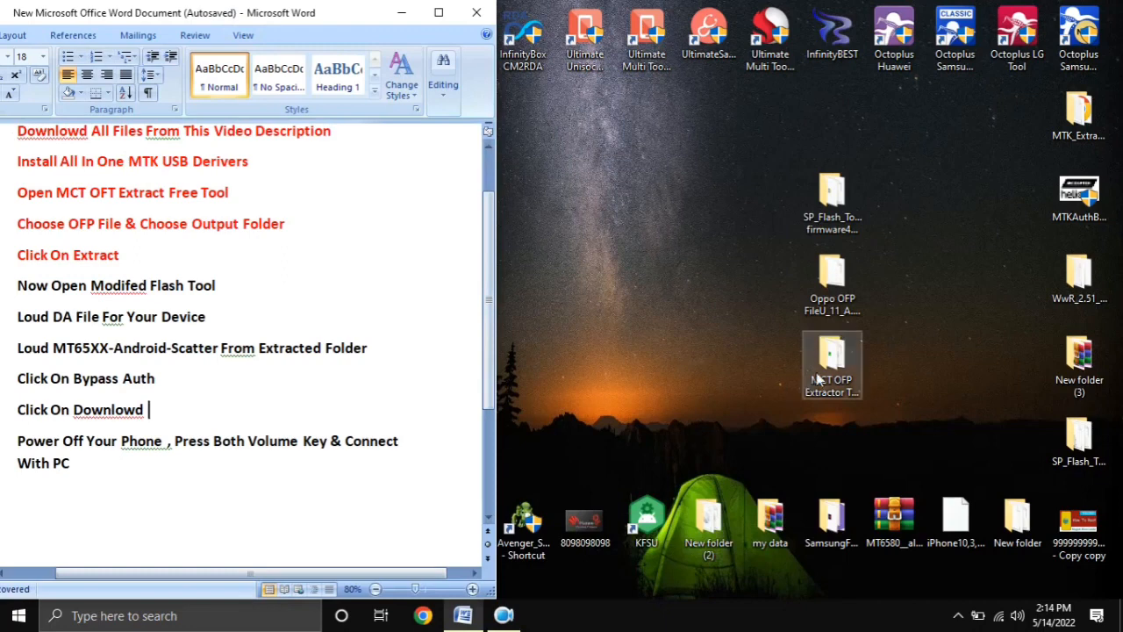
# Open the desktop's Oppo OFP folder, point out the stock firmware OFP file, and open the Extract Rom subfolder.
pyautogui.click(822, 293)
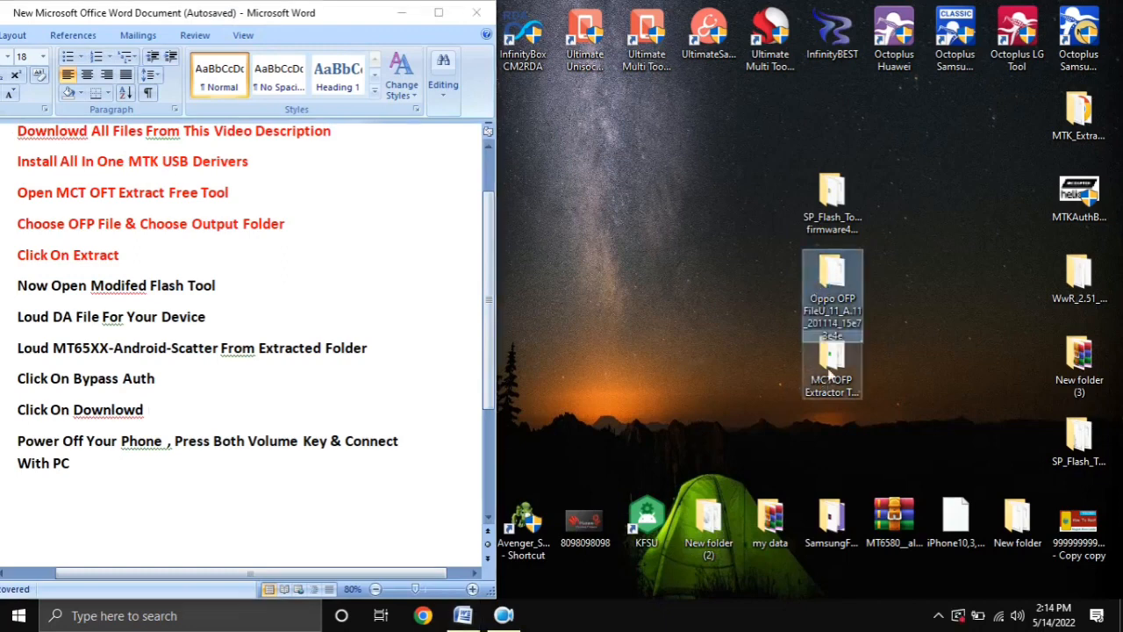
pyautogui.doubleClick(830, 284)
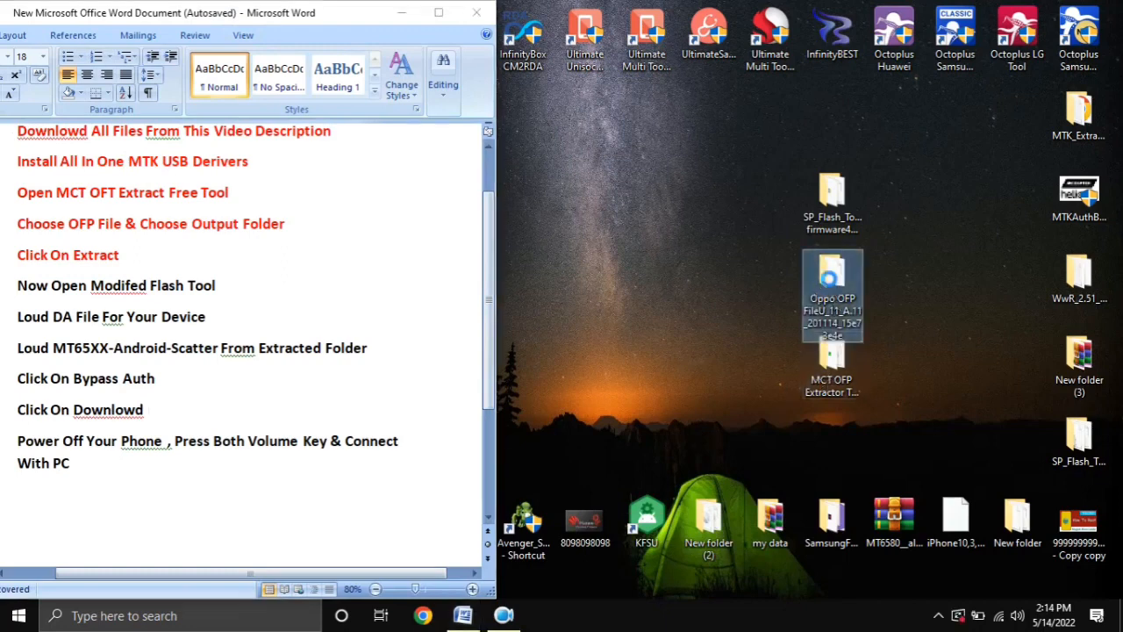
pyautogui.click(681, 316)
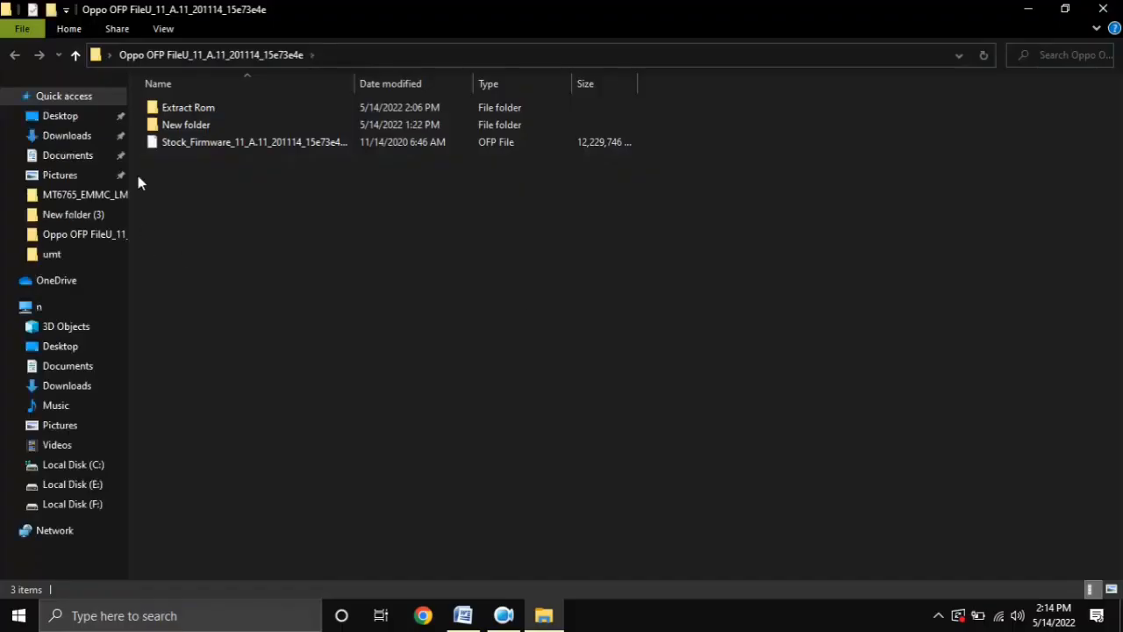
pyautogui.click(263, 144)
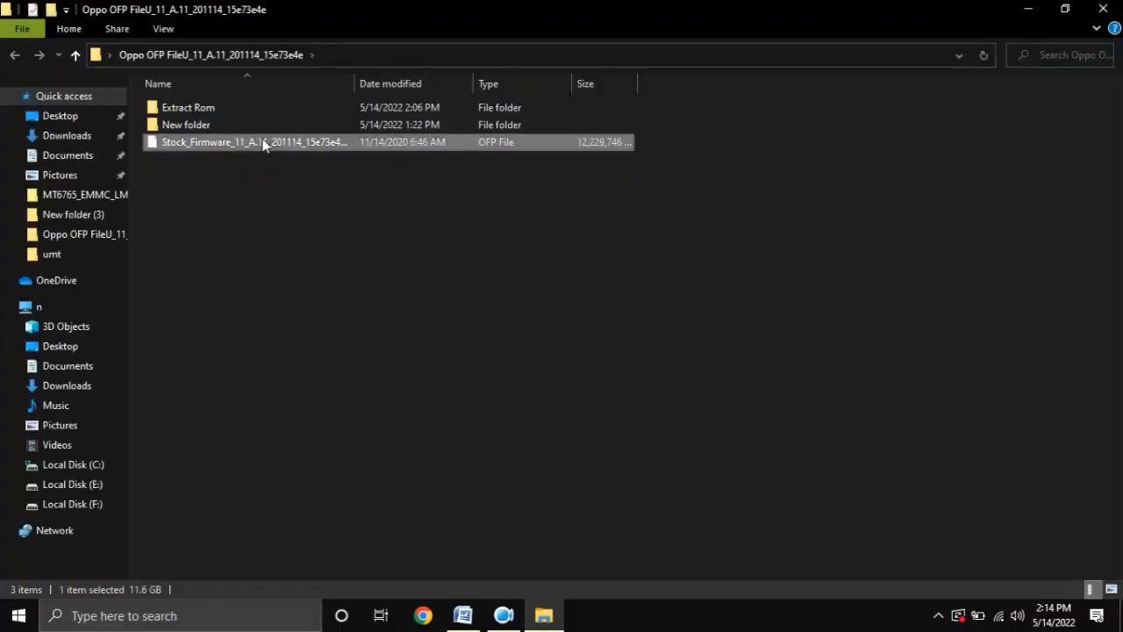
pyautogui.doubleClick(185, 107)
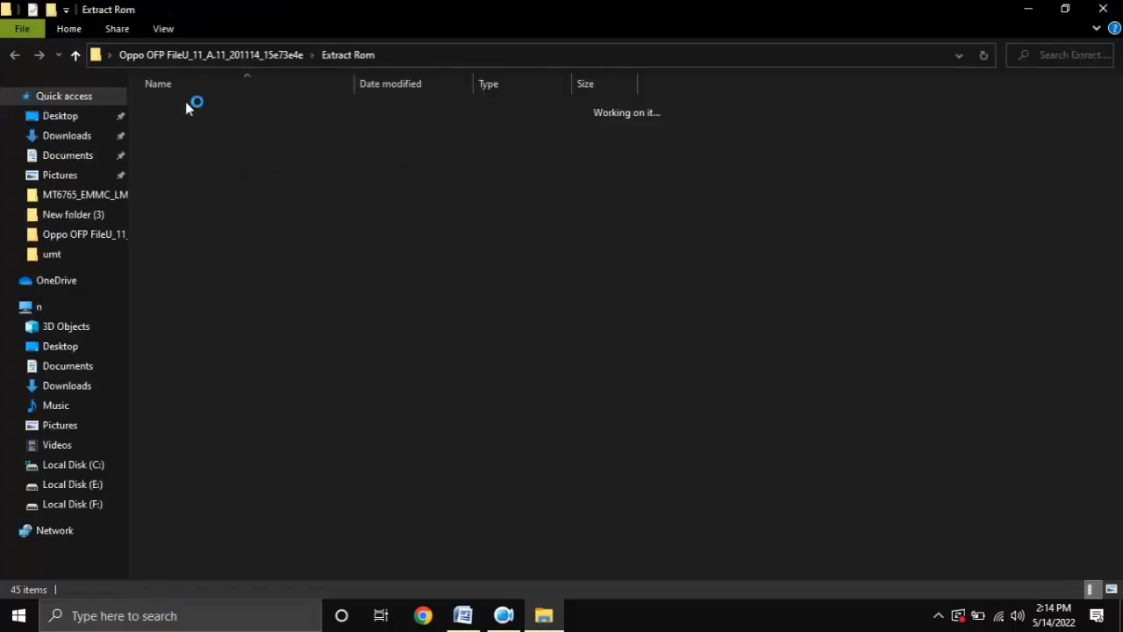
# Select all files in the Extract Rom folder, look through the list, and single out the super disc image.
pyautogui.moveTo(696, 97); pyautogui.dragTo(320, 607)
pyautogui.scroll(6, 400, 494)
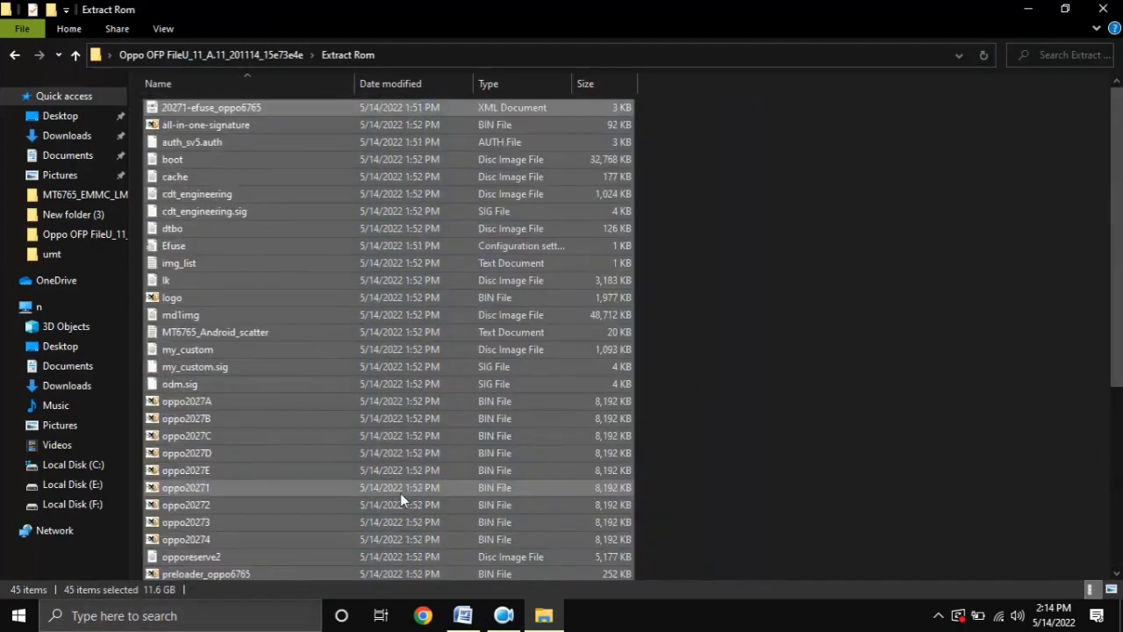
pyautogui.scroll(-6, 402, 496)
pyautogui.scroll(1, 405, 500)
pyautogui.scroll(-1, 414, 495)
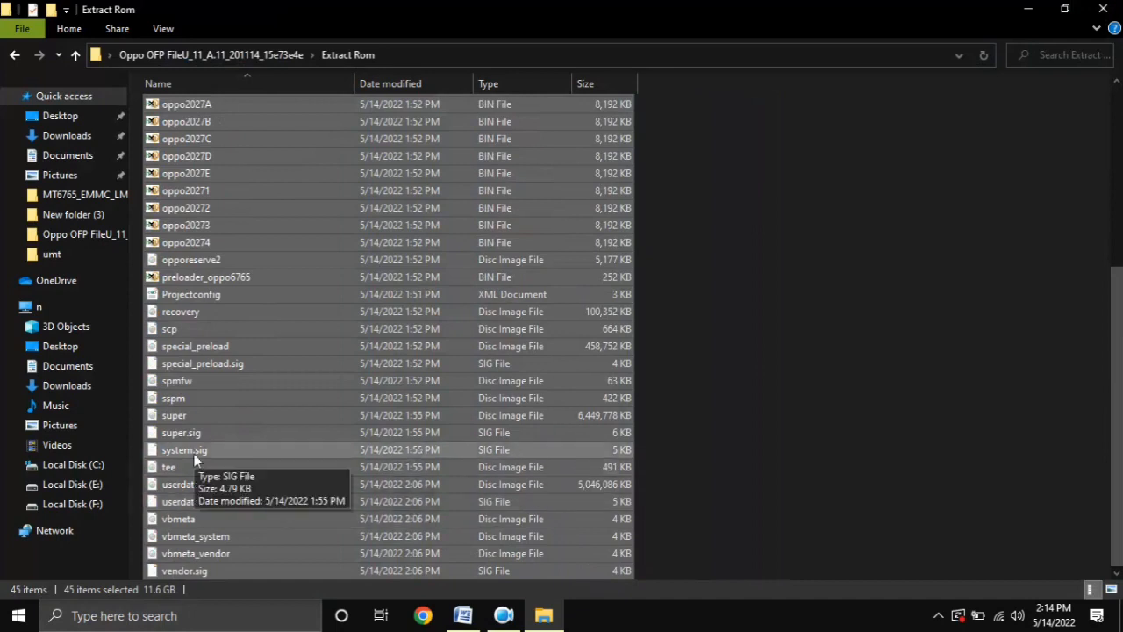
pyautogui.click(201, 418)
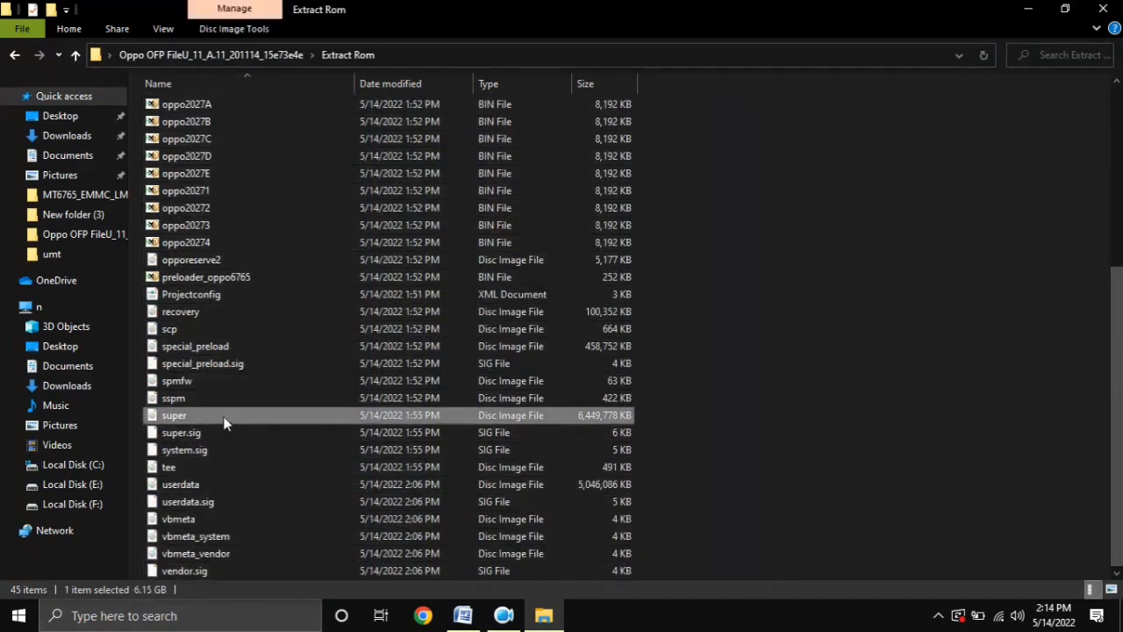
# Go back to the Oppo OFP folder, point out the stock firmware OFP file, and close the folder.
pyautogui.click(14, 55)
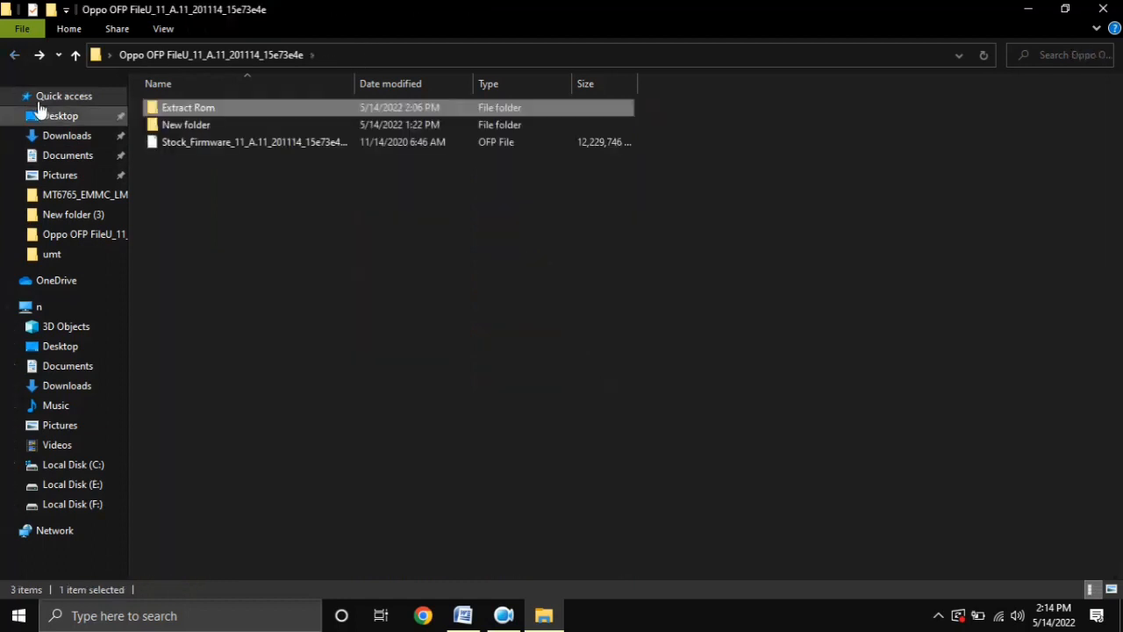
pyautogui.click(204, 147)
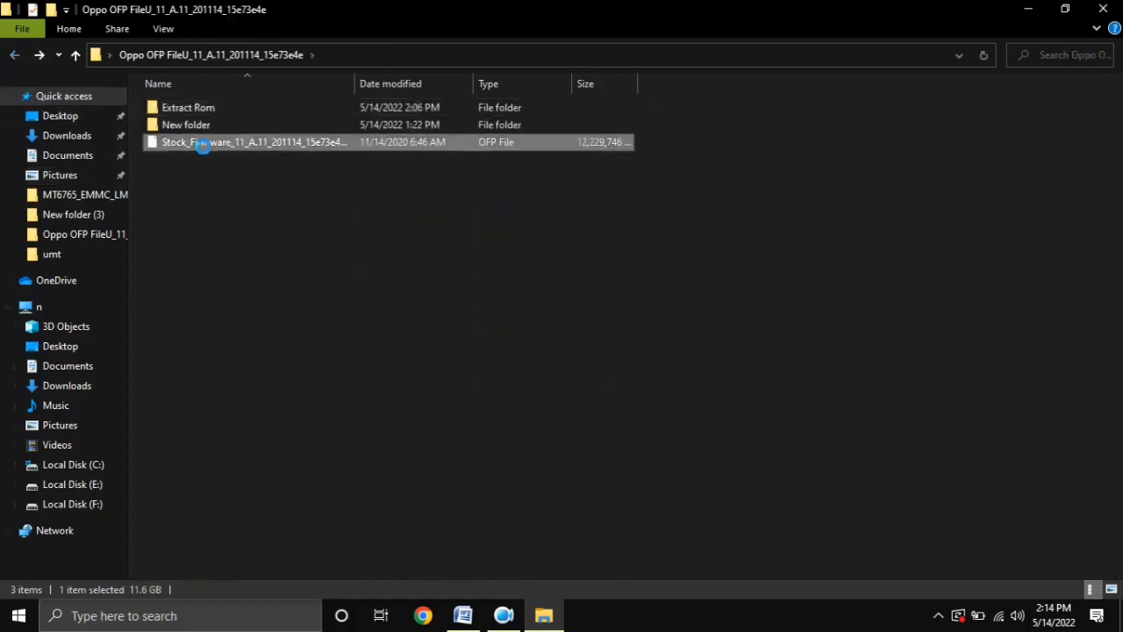
pyautogui.rightClick(204, 147)
pyautogui.click(272, 471)
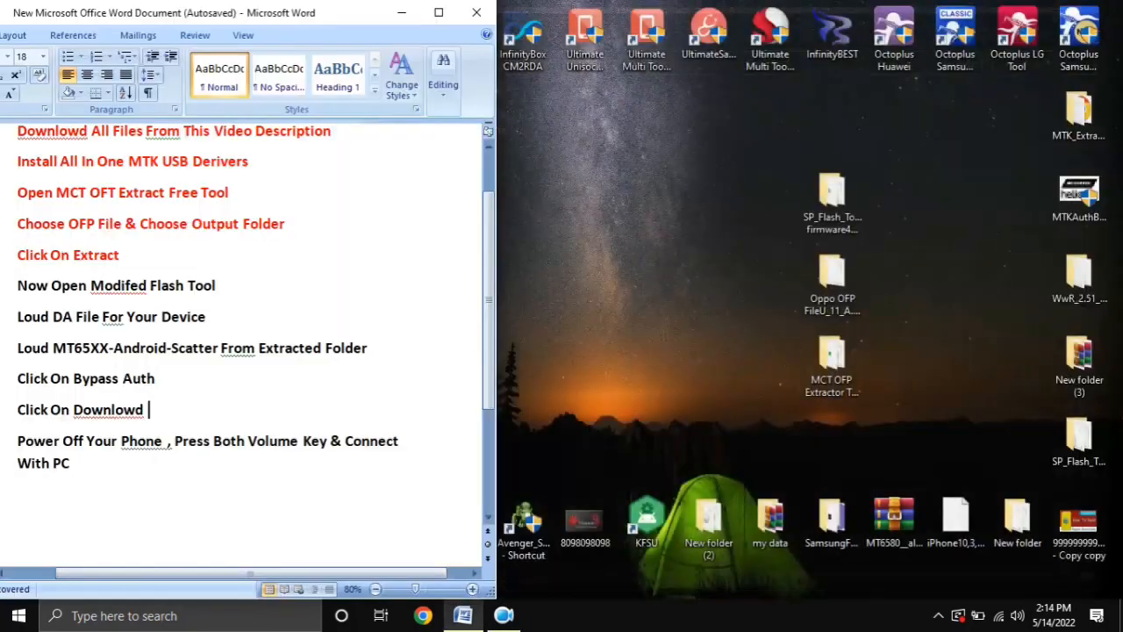
pyautogui.click(1102, 9)
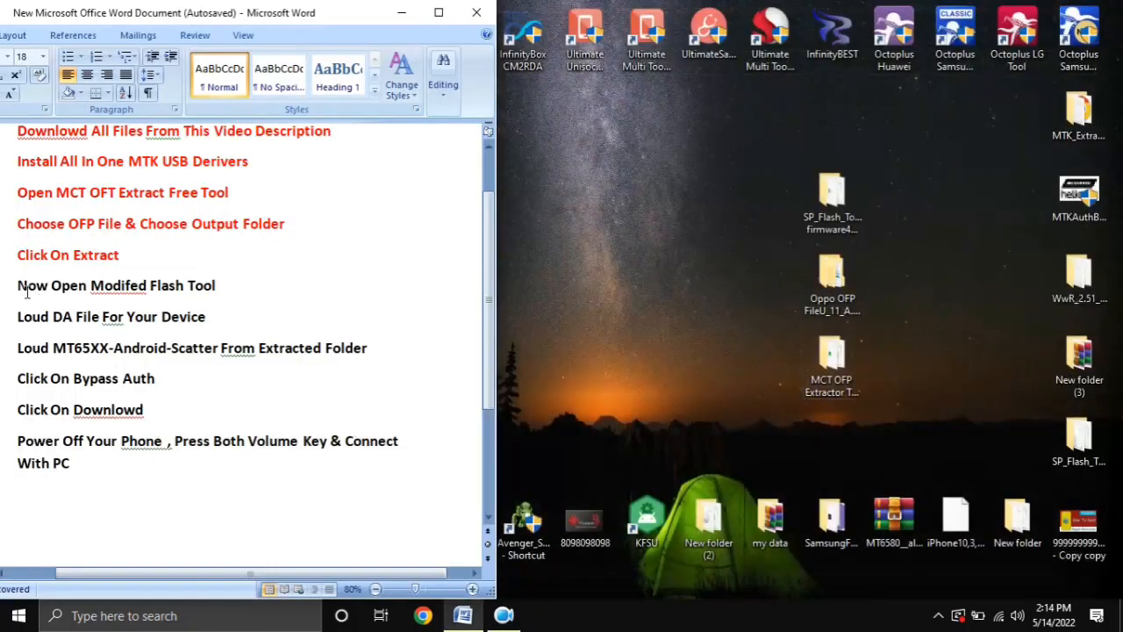
# Highlight the modified flash tool instruction in the Word document and launch flash_tool from the SP_Flash_Tool_edited_By firmware4mobile folder.
pyautogui.moveTo(21, 285); pyautogui.dragTo(218, 287)
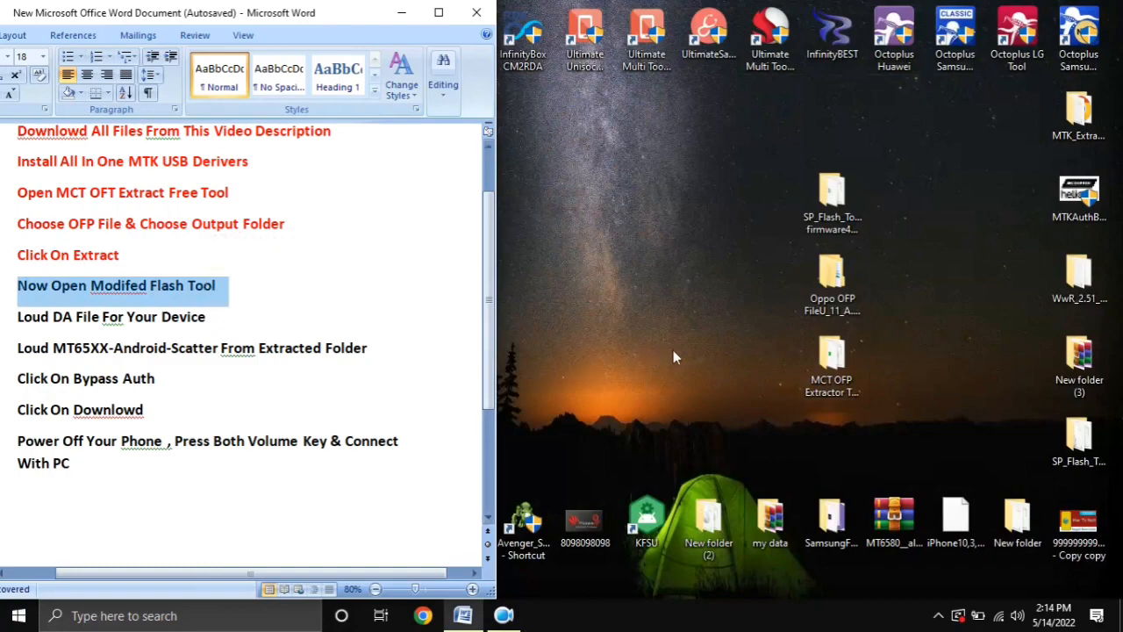
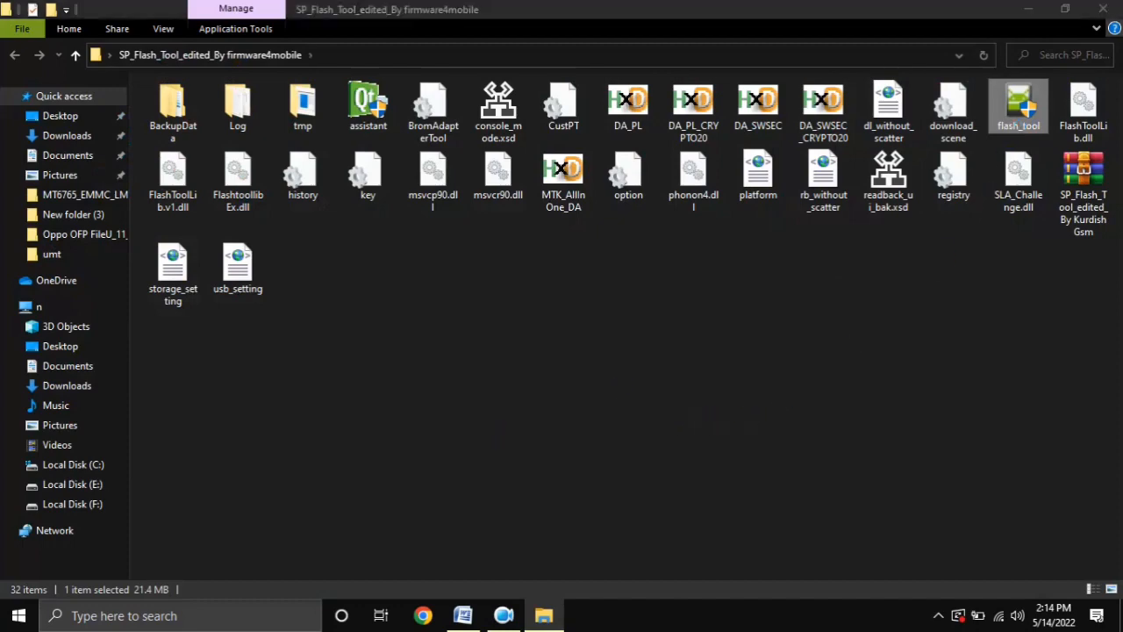
pyautogui.click(1088, 9)
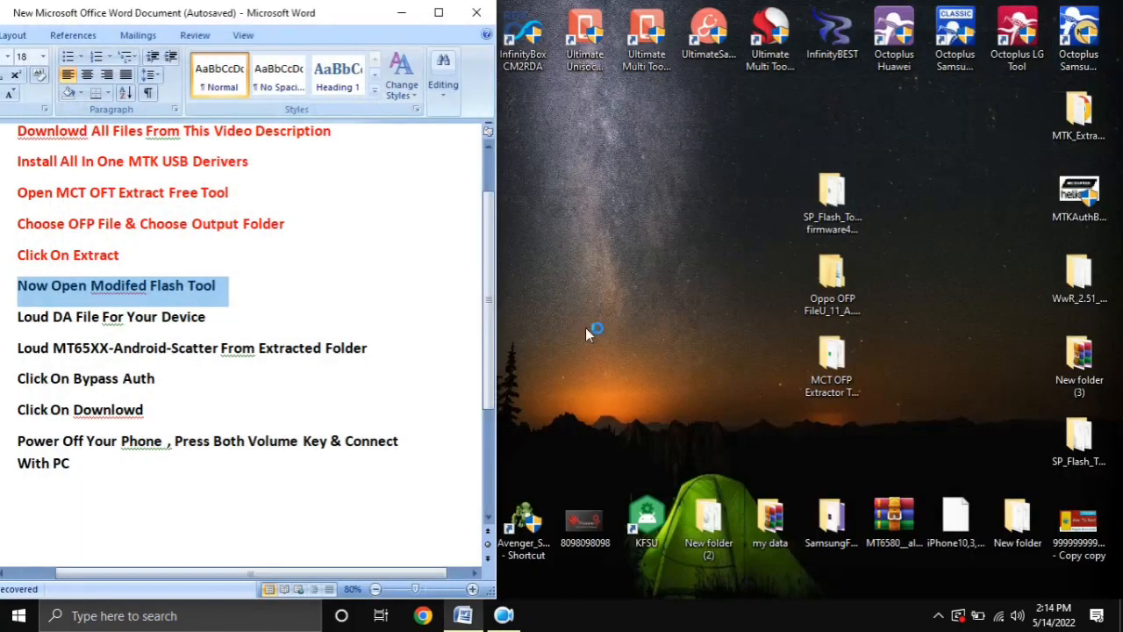
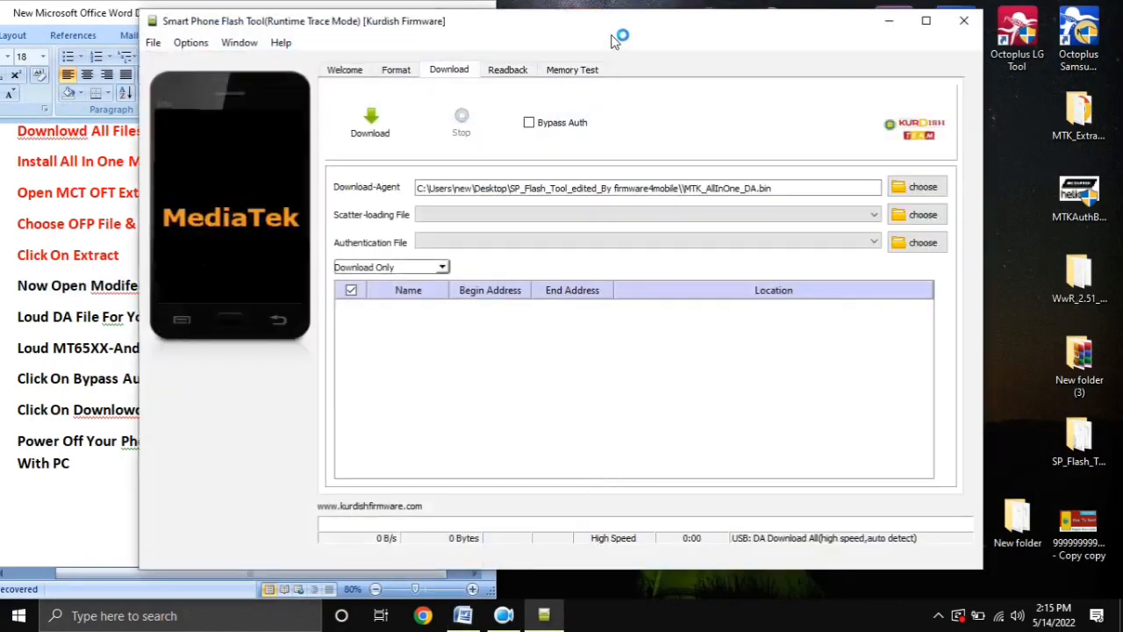
pyautogui.moveTo(616, 28); pyautogui.dragTo(727, 38)
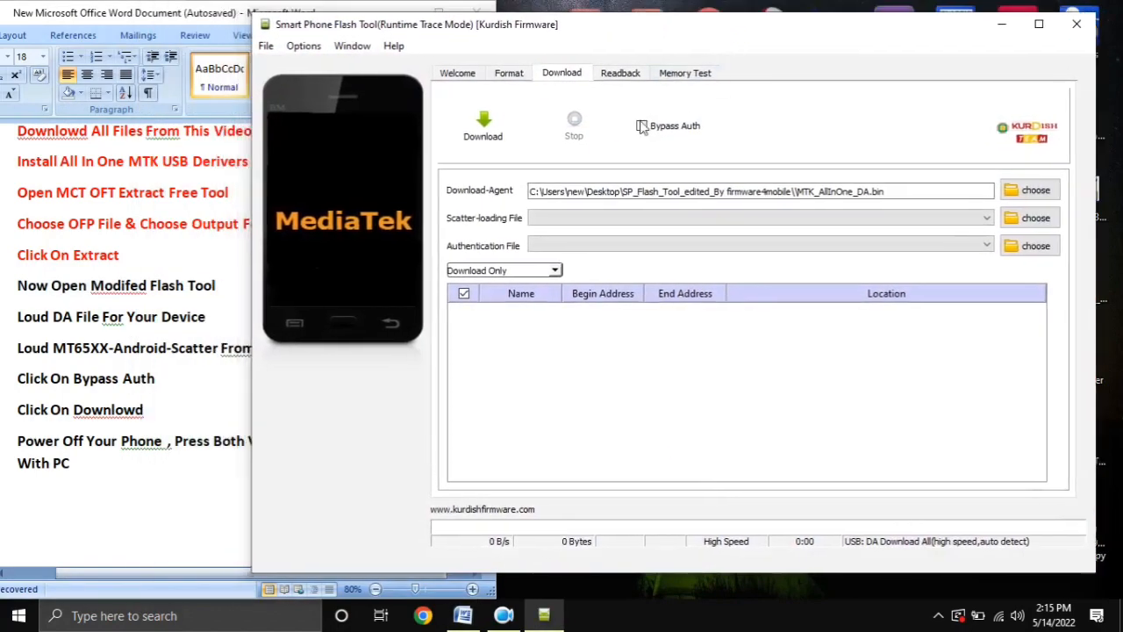
# Switch to the Word document and reduce the "Now Open Modifed Flash Tool" line to font size 12.
pyautogui.click(422, 615)
pyautogui.click(12, 292)
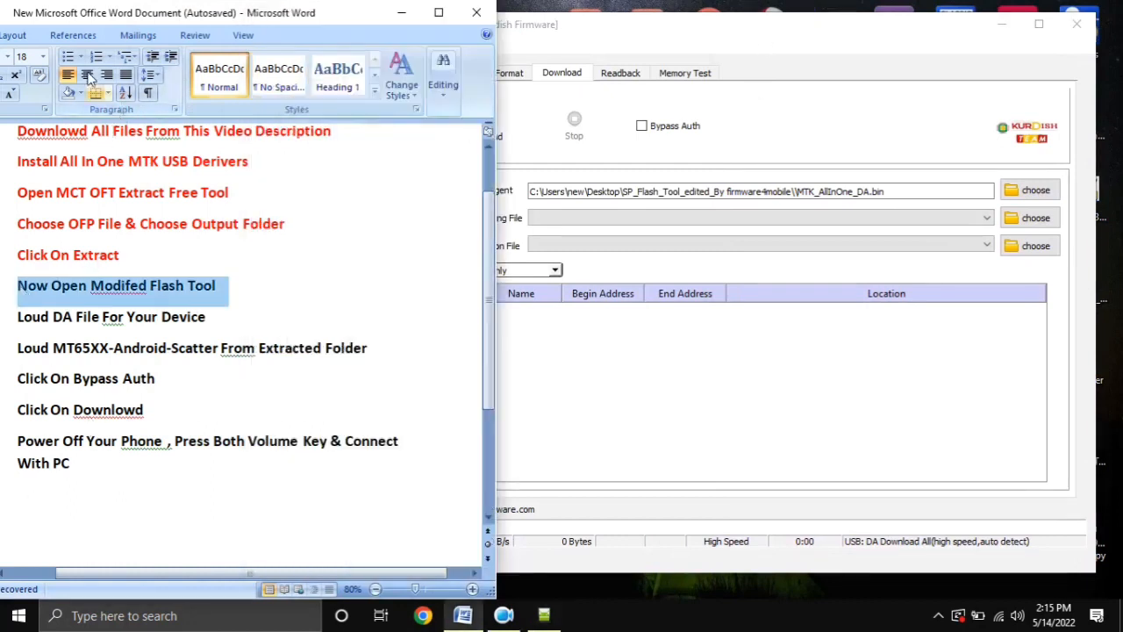
pyautogui.moveTo(54, 16)
pyautogui.mouseDown()
pyautogui.moveTo(86, 15)
pyautogui.moveTo(58, 21)
pyautogui.moveTo(70, 21)
pyautogui.mouseUp()
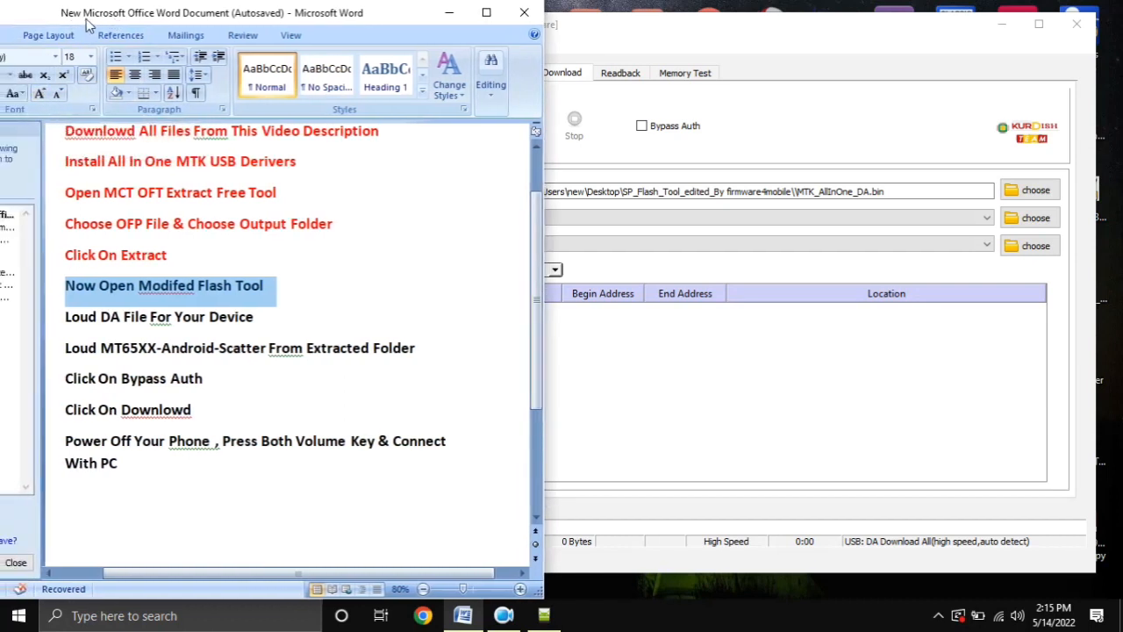
pyautogui.click(58, 94)
pyautogui.click(58, 94)
pyautogui.click(58, 94)
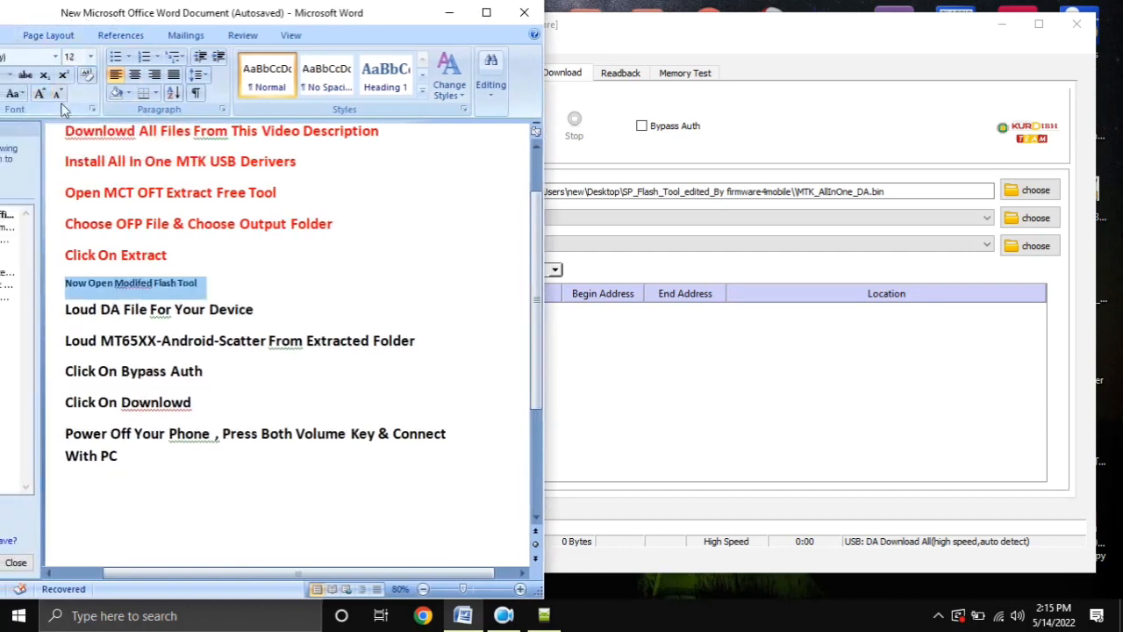
pyautogui.click(611, 51)
# Highlight the DA file instruction in Word and load MTK_AllInOne_DA as the download agent in Smart Phone Flash Tool.
pyautogui.click(50, 326)
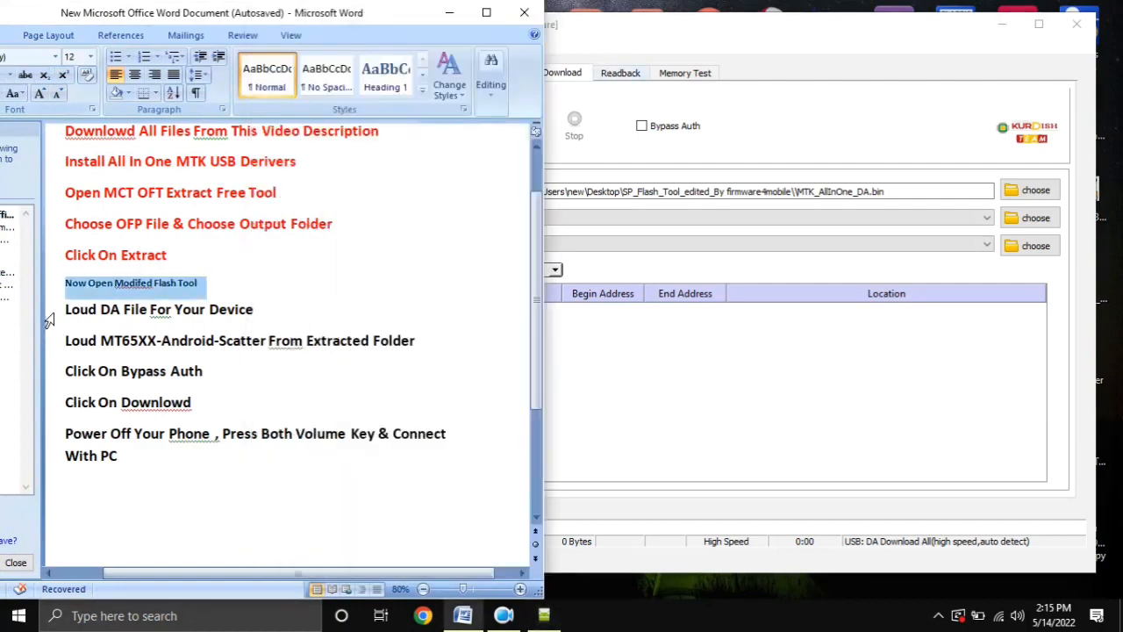
pyautogui.click(60, 323)
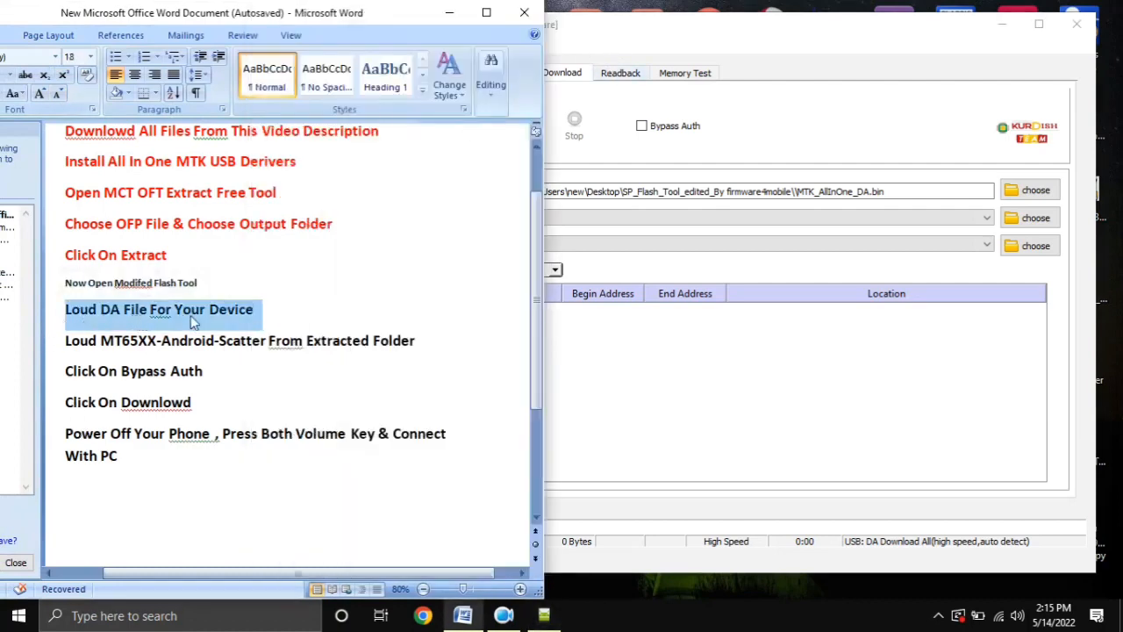
pyautogui.click(944, 107)
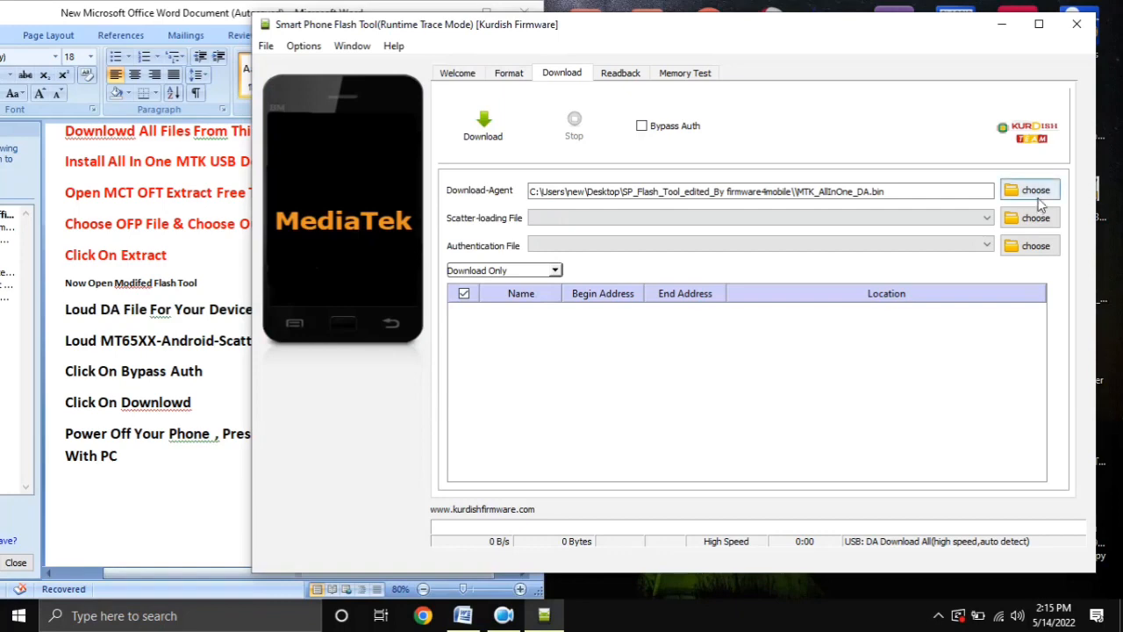
pyautogui.click(1038, 196)
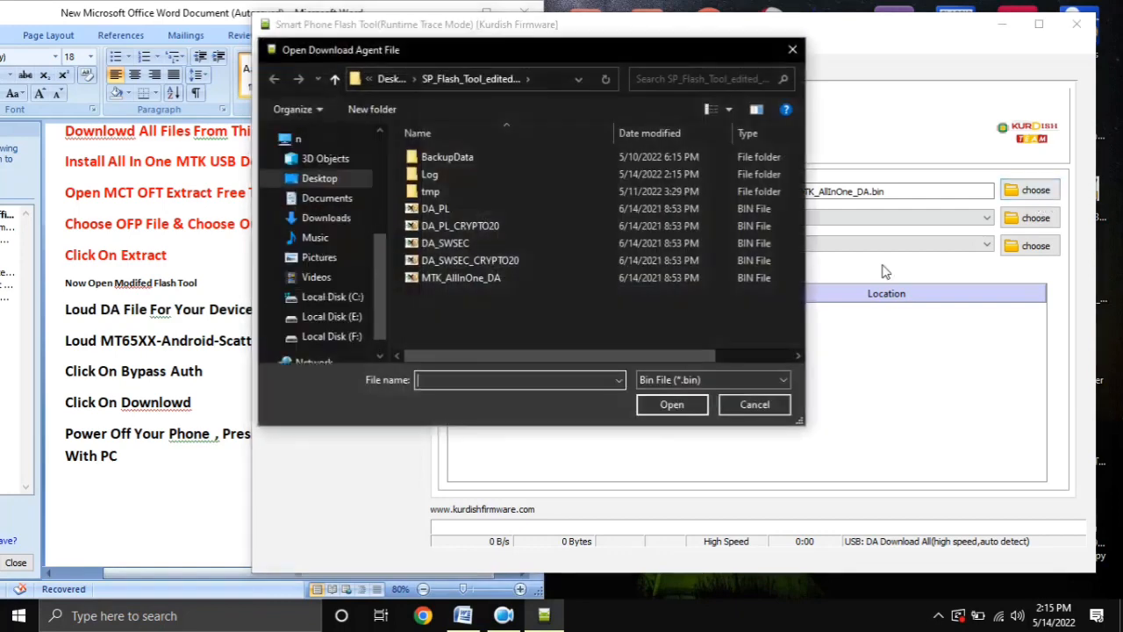
pyautogui.click(443, 279)
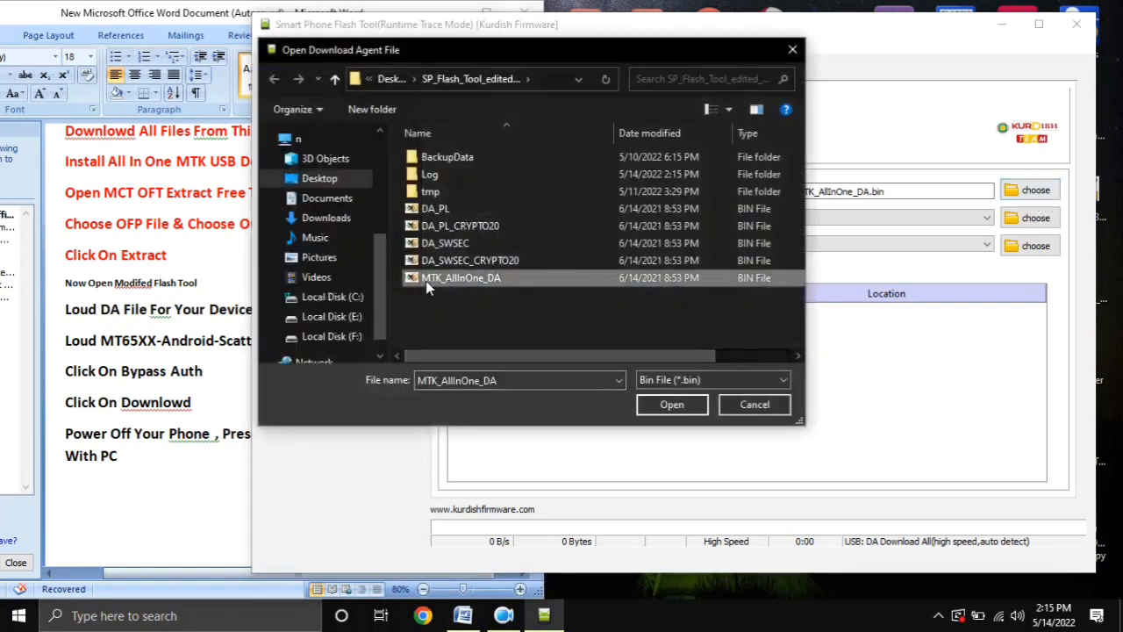
pyautogui.doubleClick(490, 283)
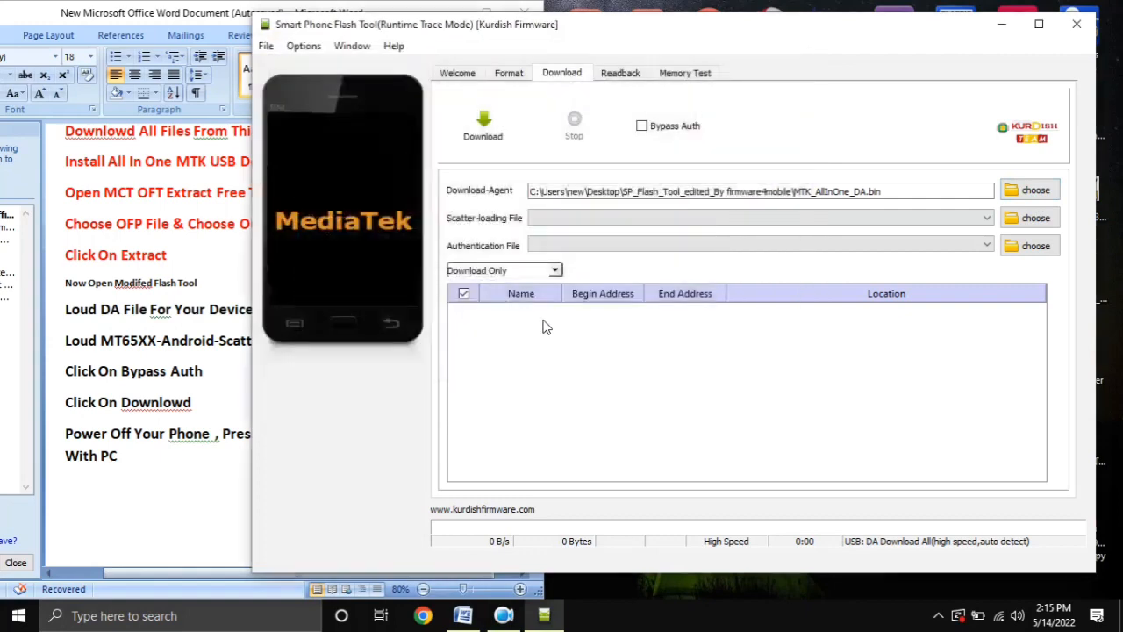
# Color the "Loud MT65XX-Android-Scatter From Extracted Folder" line red in the Word document.
pyautogui.click(66, 345)
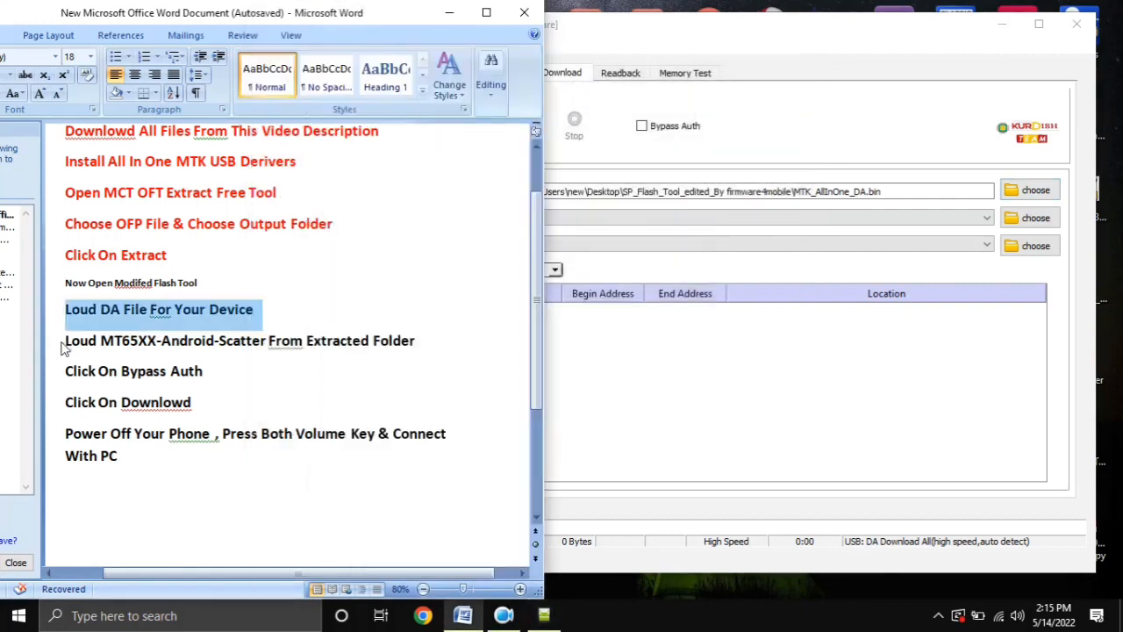
pyautogui.tripleClick(65, 344)
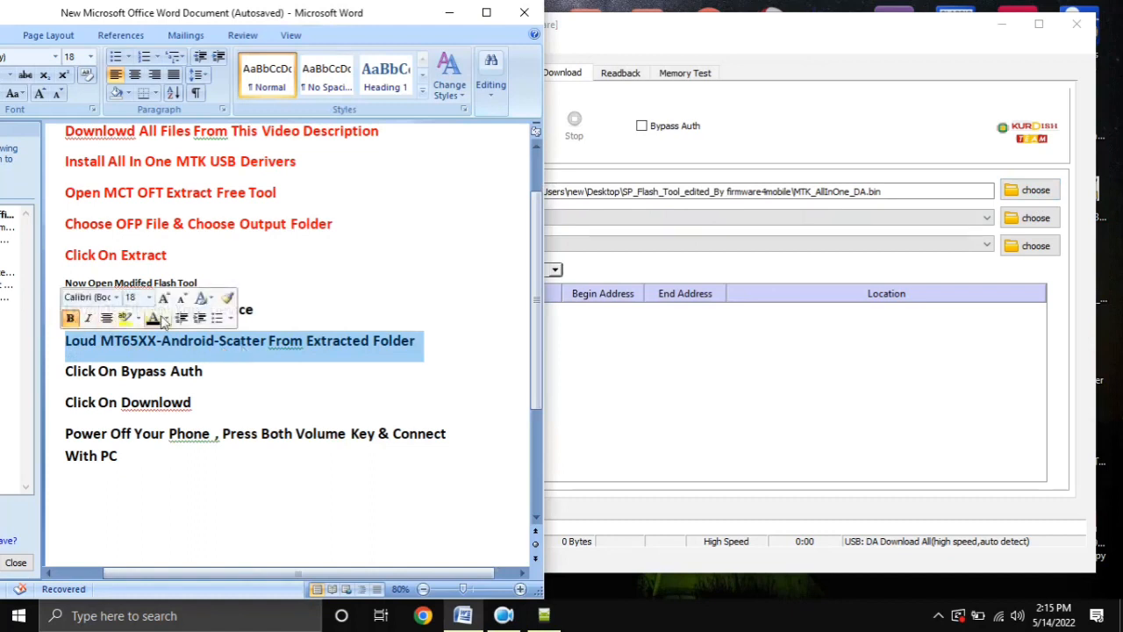
pyautogui.click(163, 321)
pyautogui.click(166, 461)
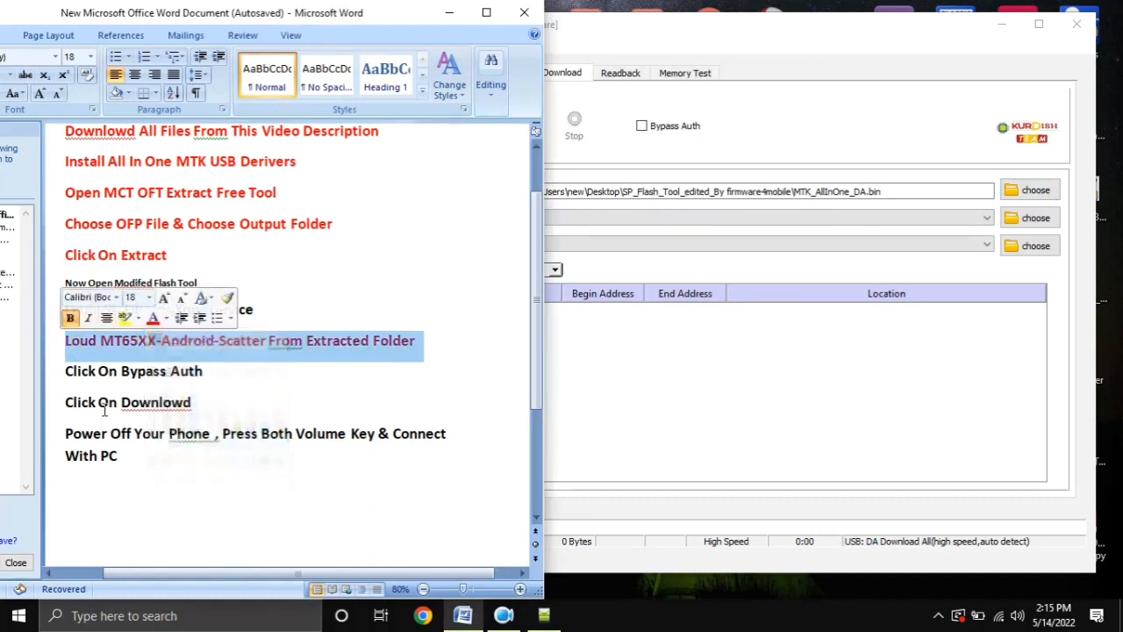
pyautogui.moveTo(64, 344); pyautogui.dragTo(403, 349)
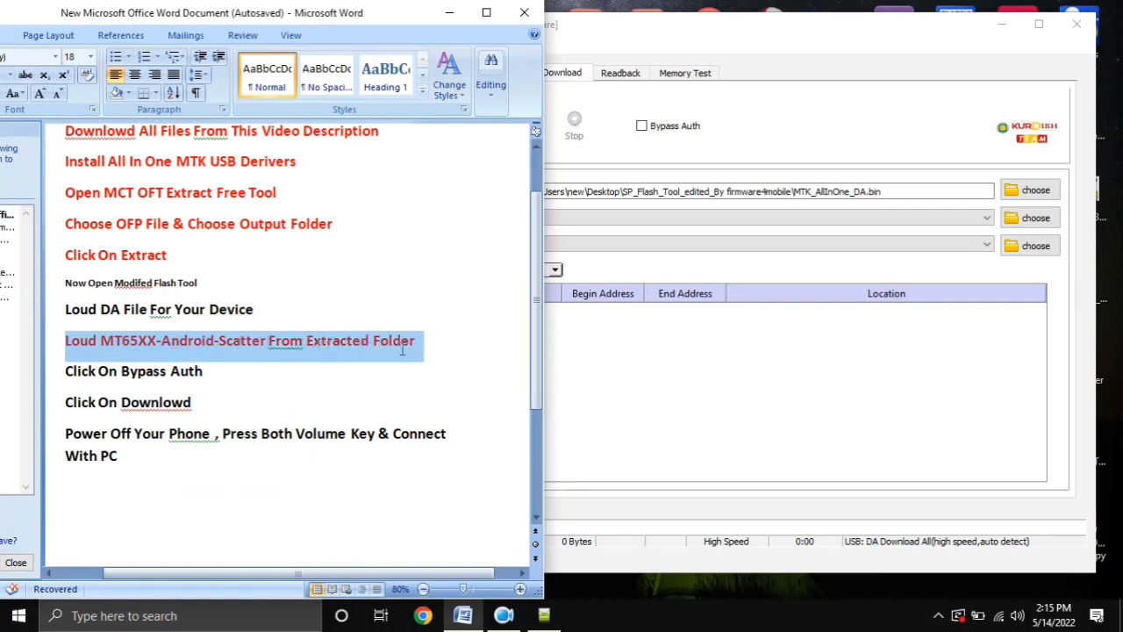
pyautogui.click(441, 355)
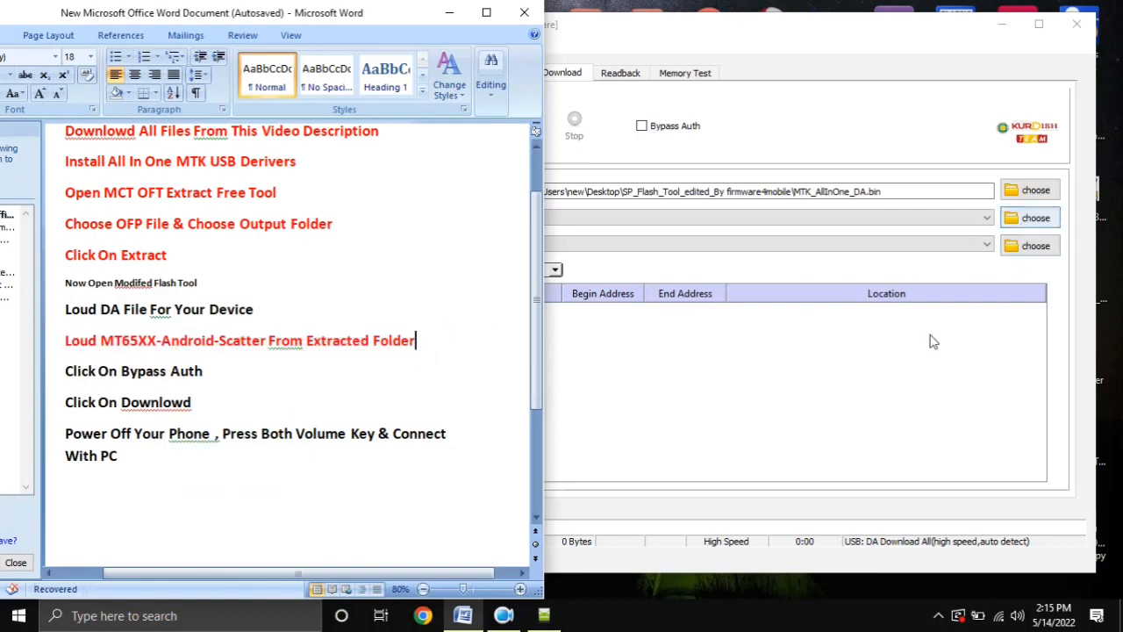
# Load MT6765_Android_scatter from the desktop Oppo OFP folder's Extract Rom subfolder as the scatter-loading file in Smart Phone Flash Tool.
pyautogui.click(1024, 249)
pyautogui.click(1026, 219)
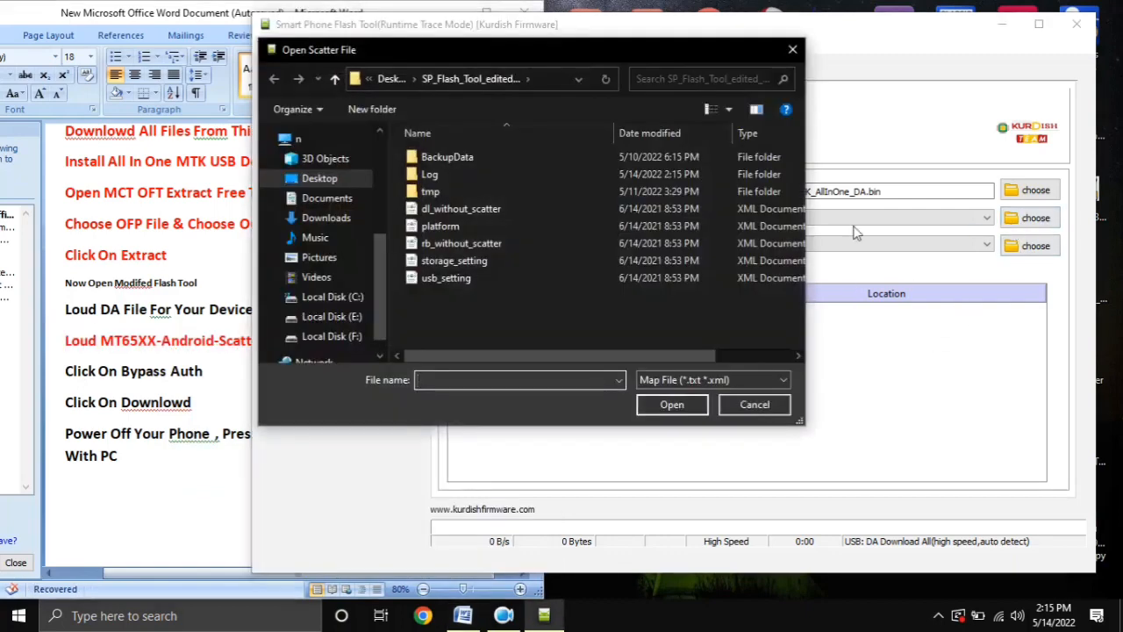
pyautogui.click(321, 182)
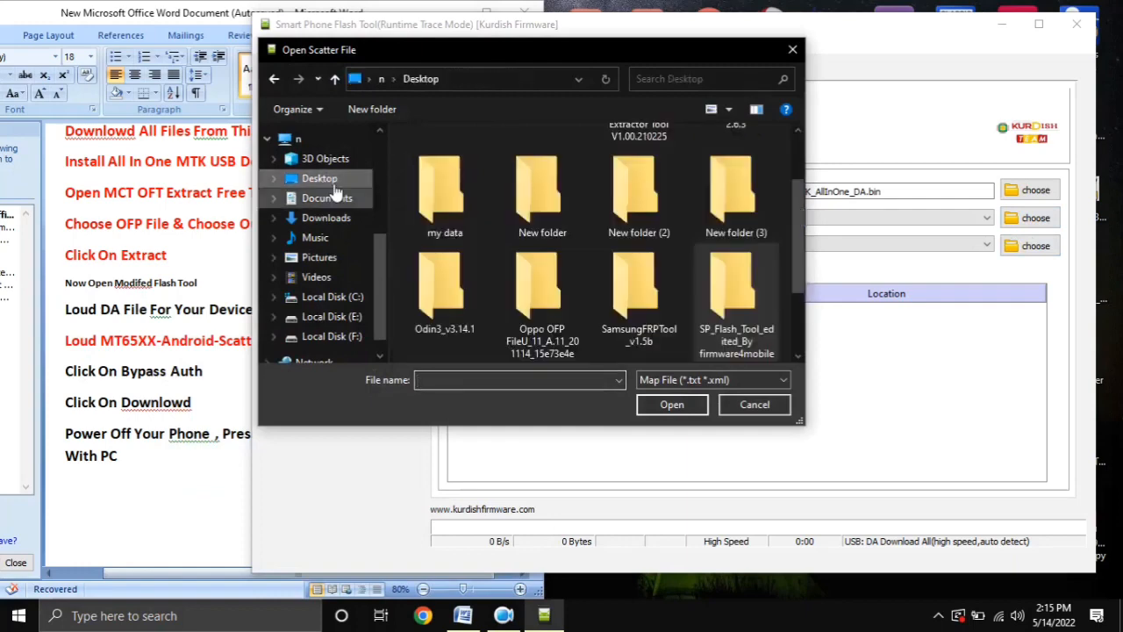
pyautogui.scroll(-1, 746, 210)
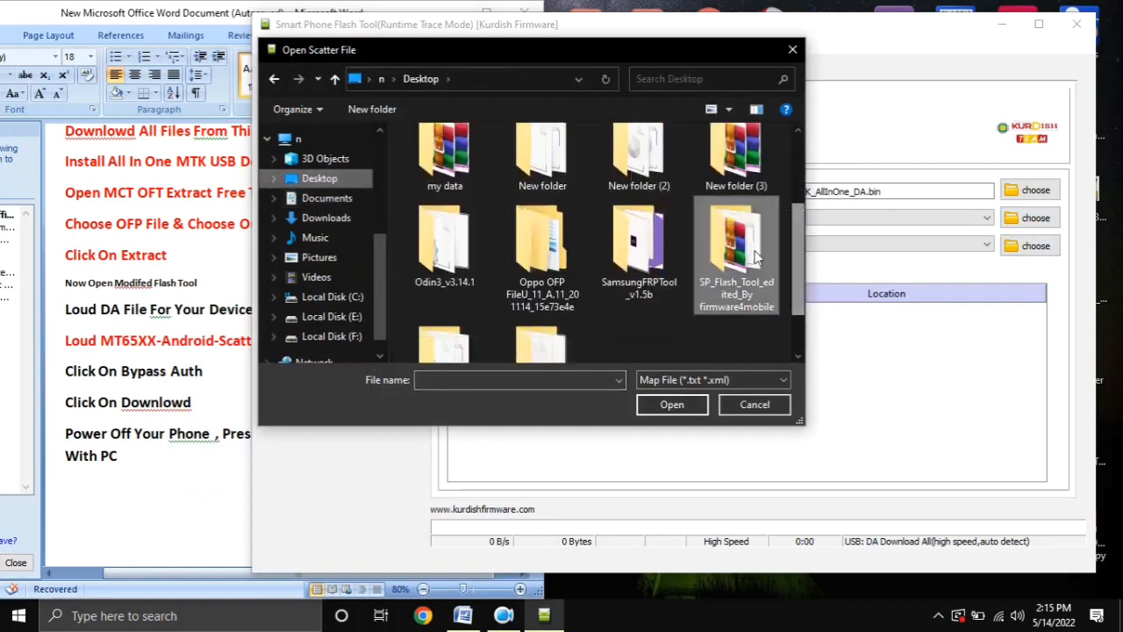
pyautogui.click(561, 294)
pyautogui.doubleClick(544, 282)
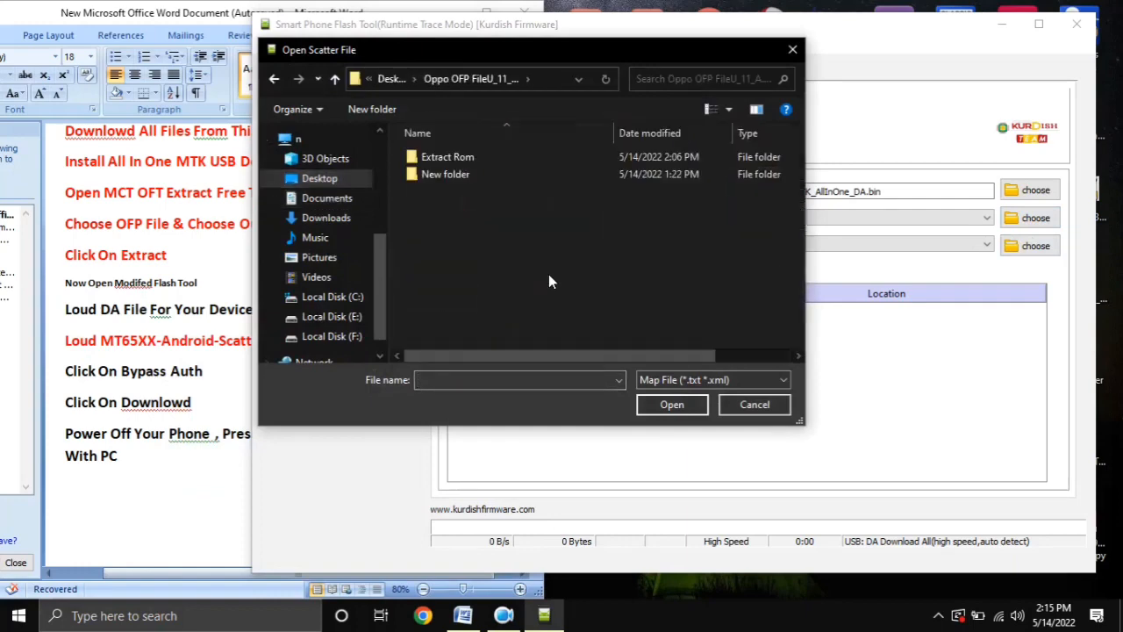
pyautogui.rightClick(454, 214)
pyautogui.moveTo(491, 225)
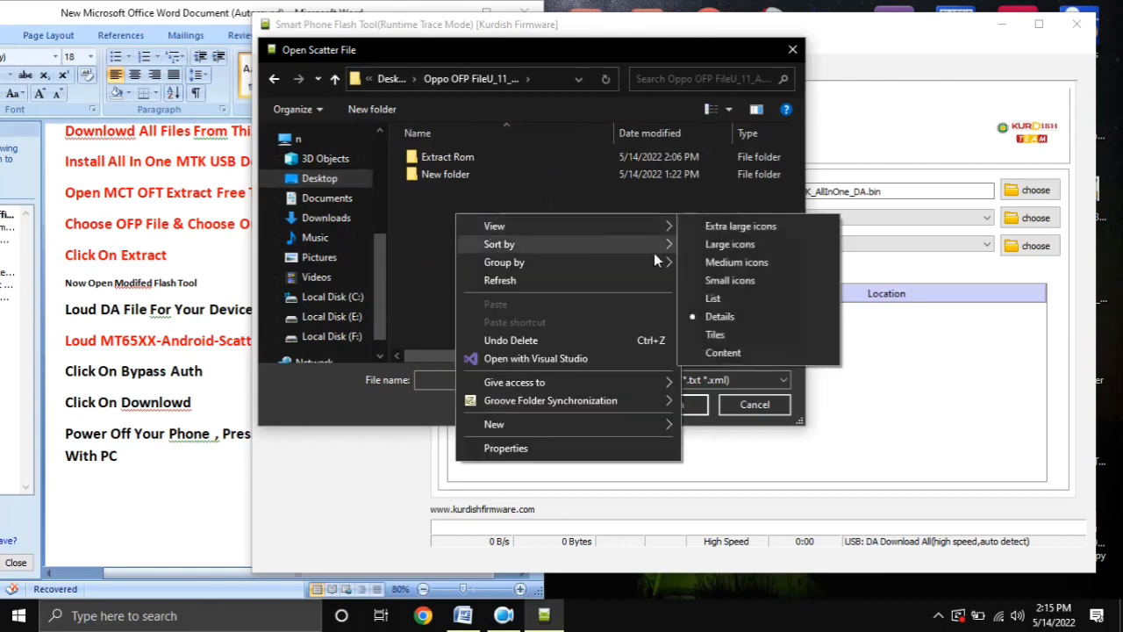
pyautogui.click(710, 242)
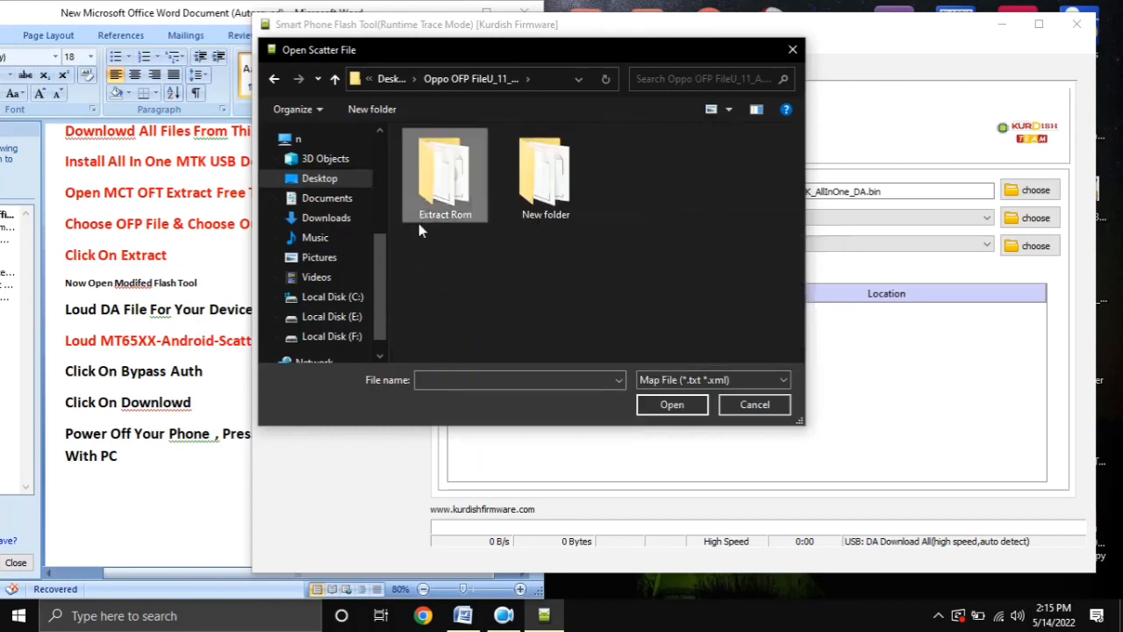
pyautogui.doubleClick(442, 188)
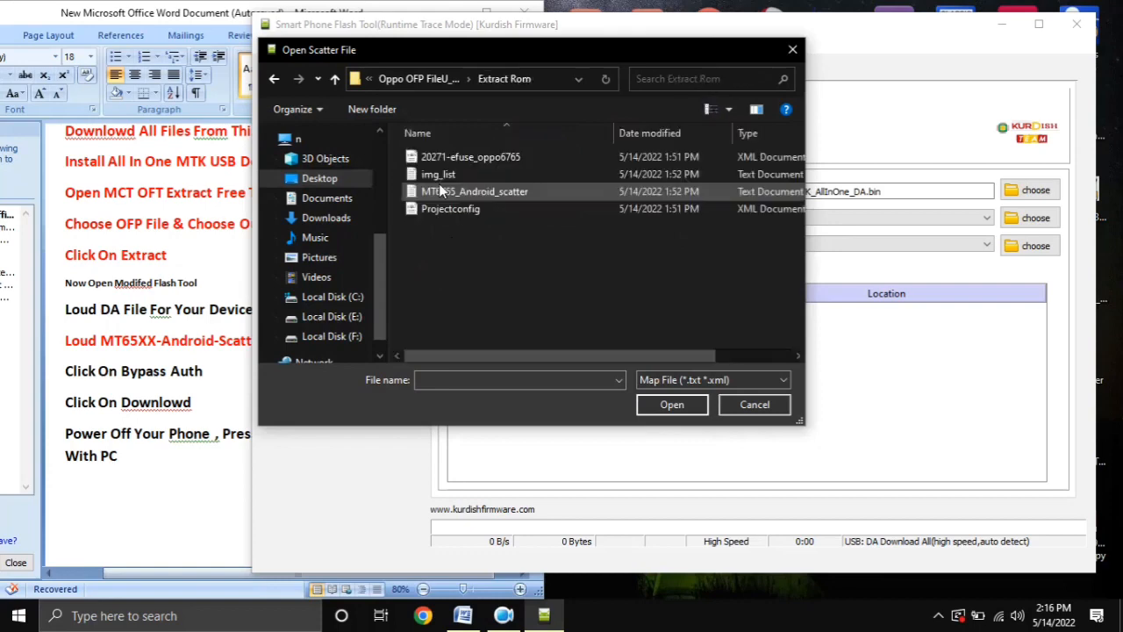
pyautogui.click(492, 197)
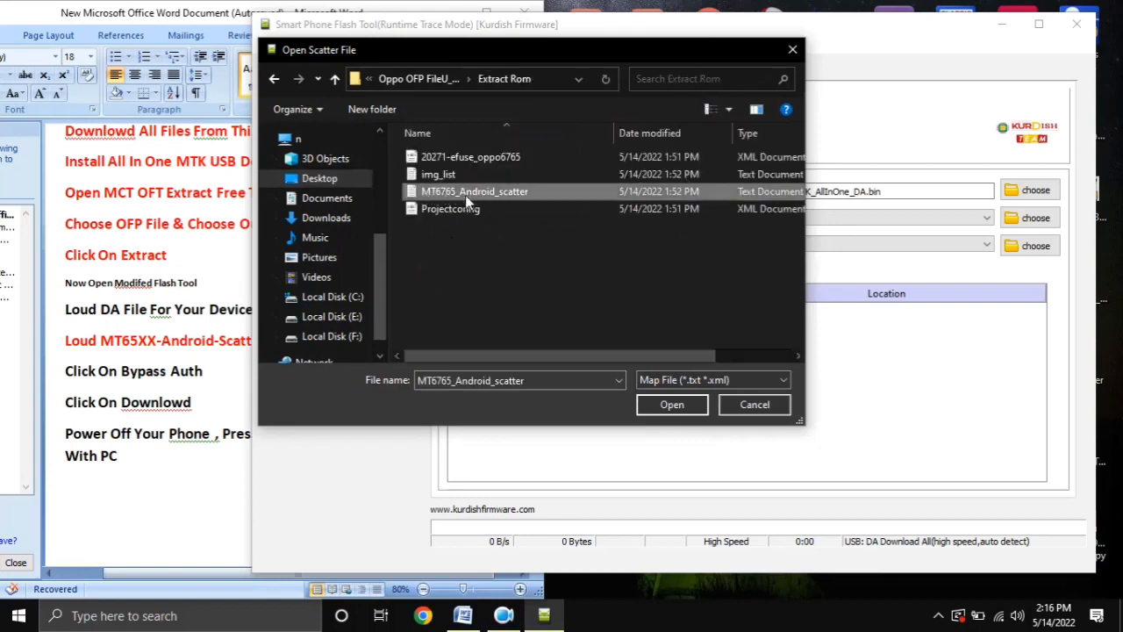
pyautogui.doubleClick(459, 195)
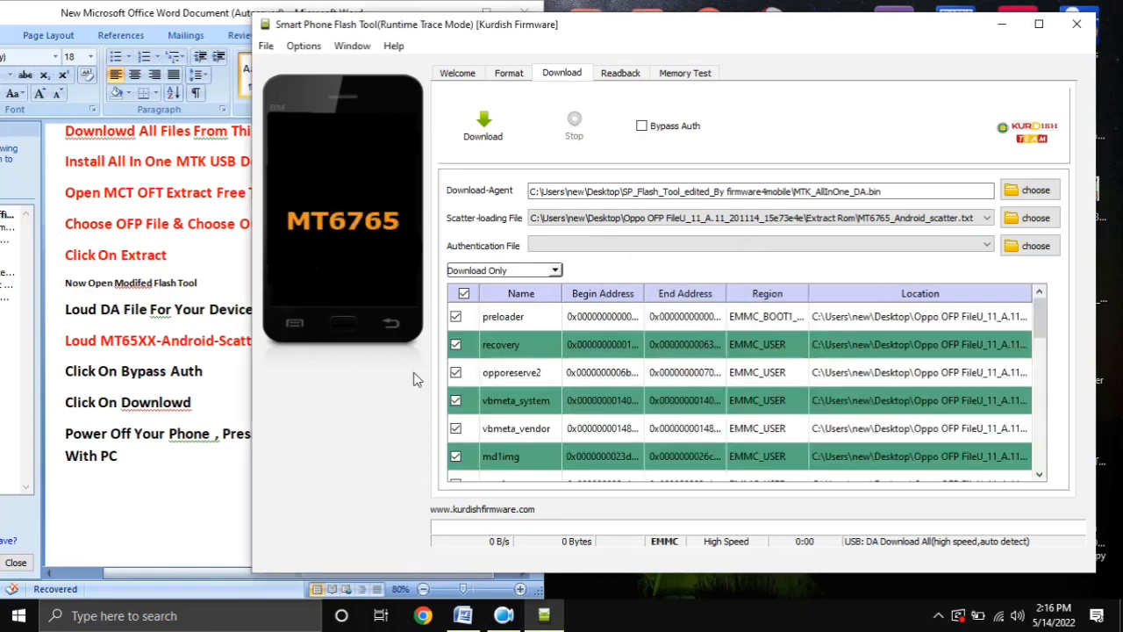
# Look through the loaded partition list and the download mode choices, and return to the Word instructions.
pyautogui.scroll(-5, 552, 390)
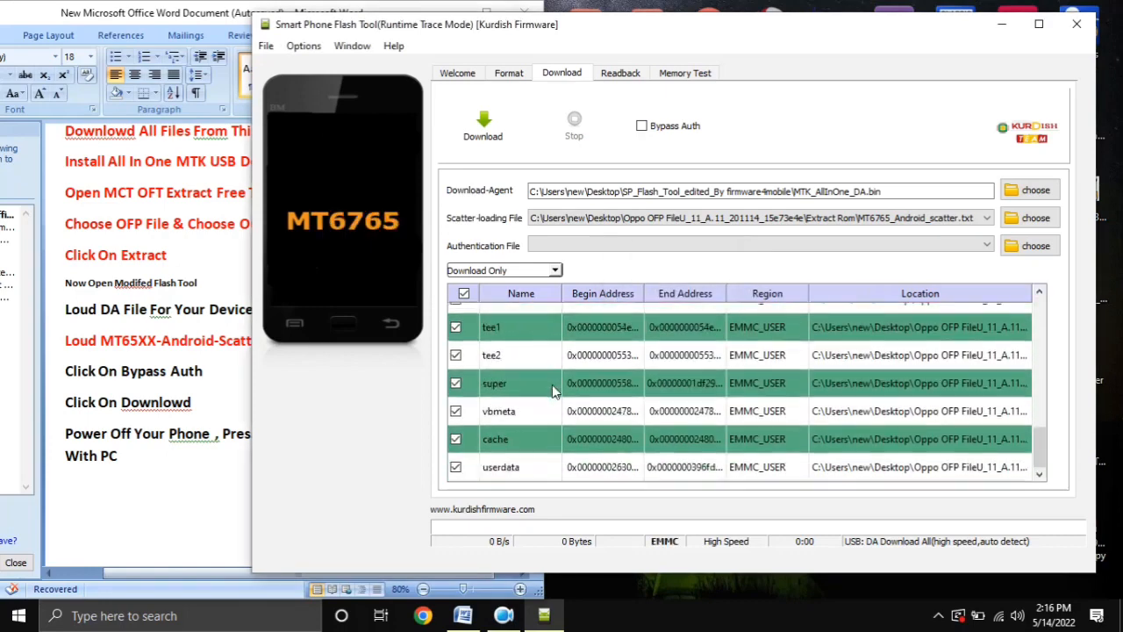
pyautogui.scroll(5, 551, 386)
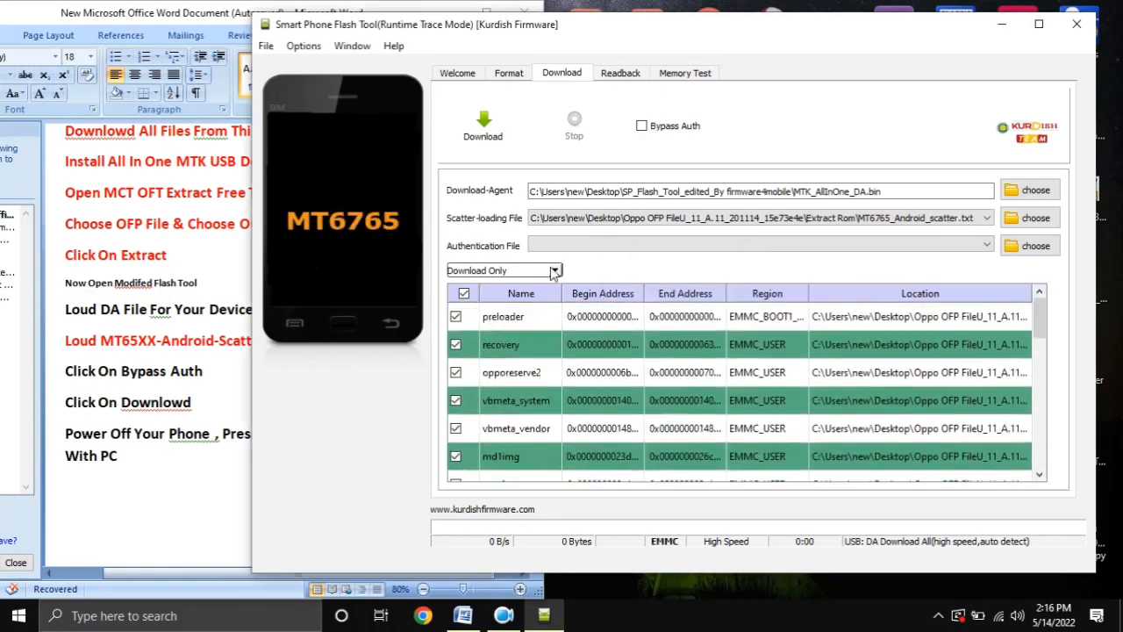
pyautogui.click(555, 270)
pyautogui.click(536, 295)
pyautogui.click(138, 488)
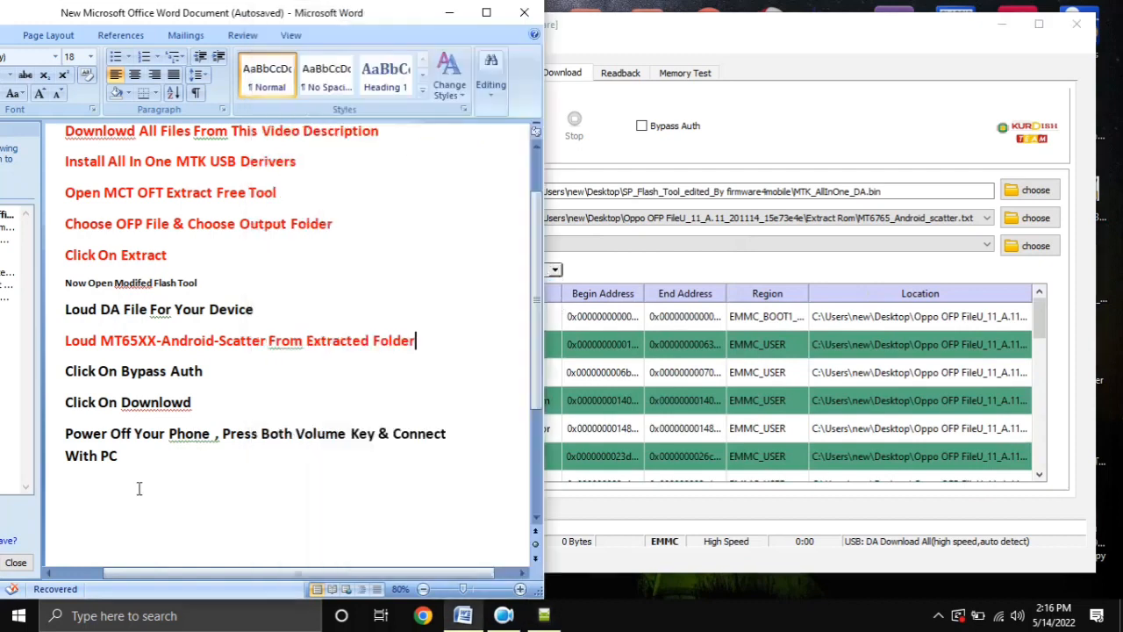
# Highlight the "Click On Bypass Auth" instruction in Word and enable Bypass Auth in Smart Phone Flash Tool.
pyautogui.click(47, 378)
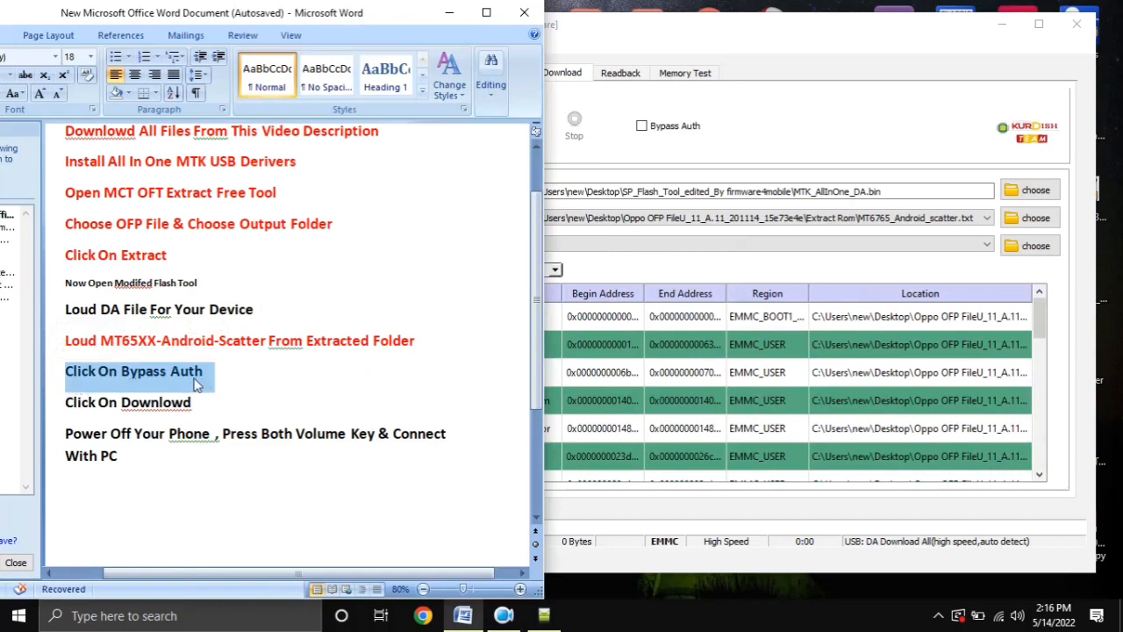
pyautogui.click(690, 161)
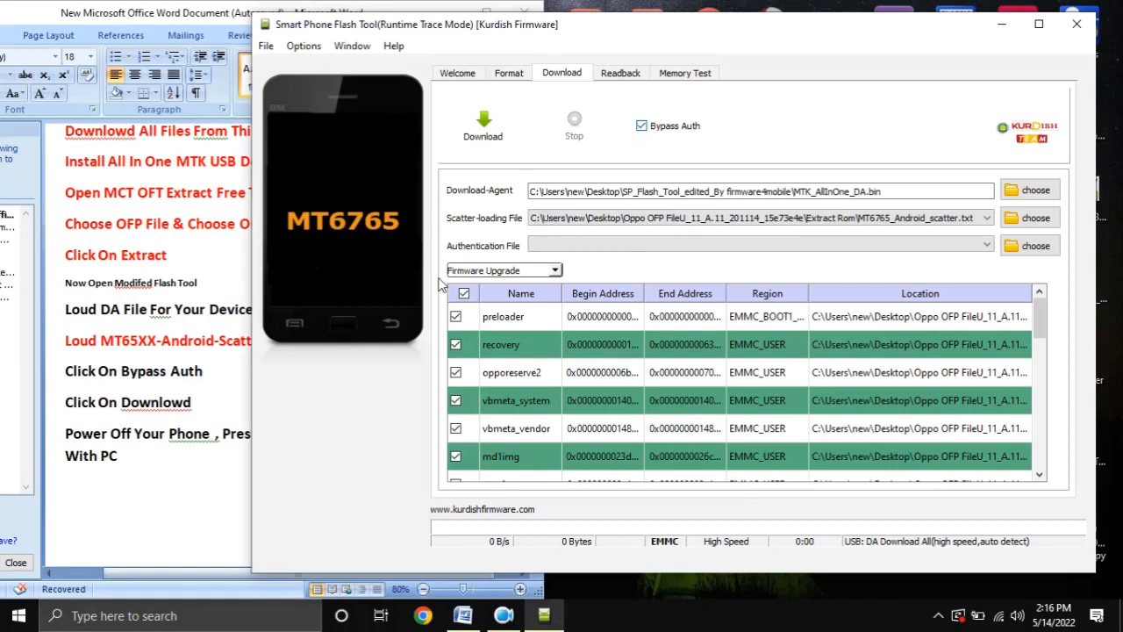
# Review the Word instructions on starting the download, powering off the phone and connecting it with both volume keys held, highlighting each one.
pyautogui.hotkey('alt', 'Tab')
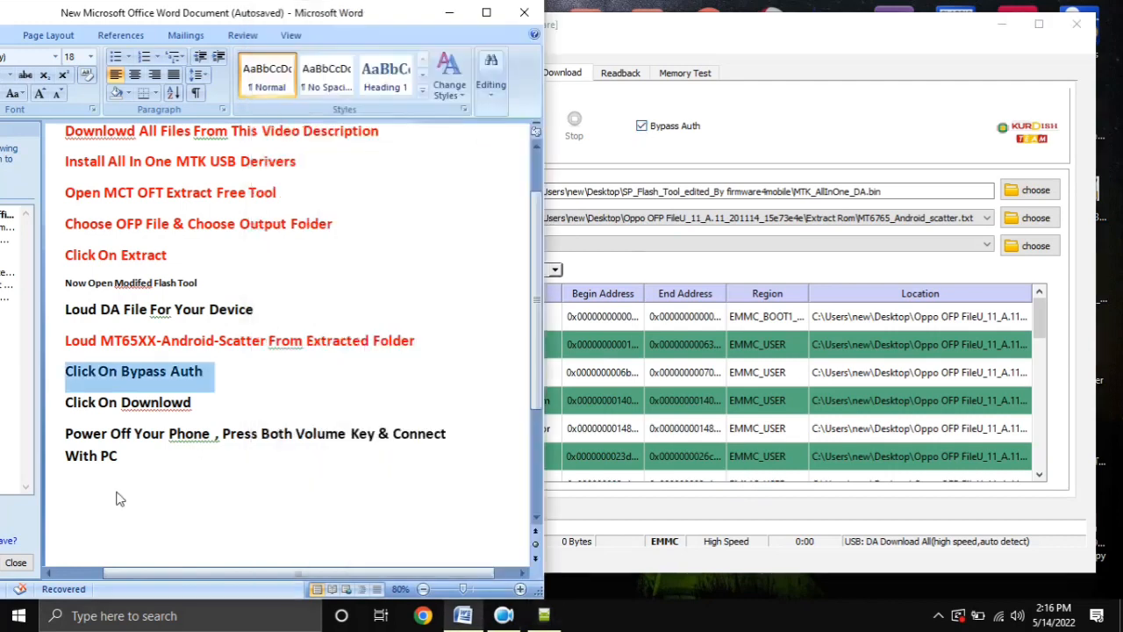
pyautogui.click(53, 409)
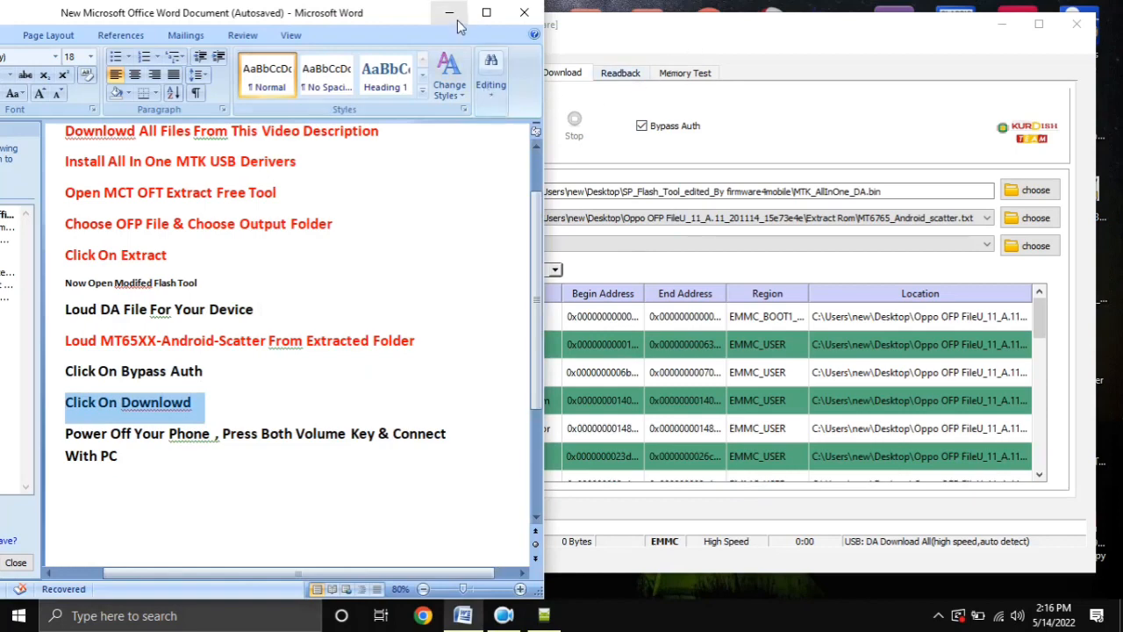
pyautogui.moveTo(372, 28); pyautogui.dragTo(354, 29)
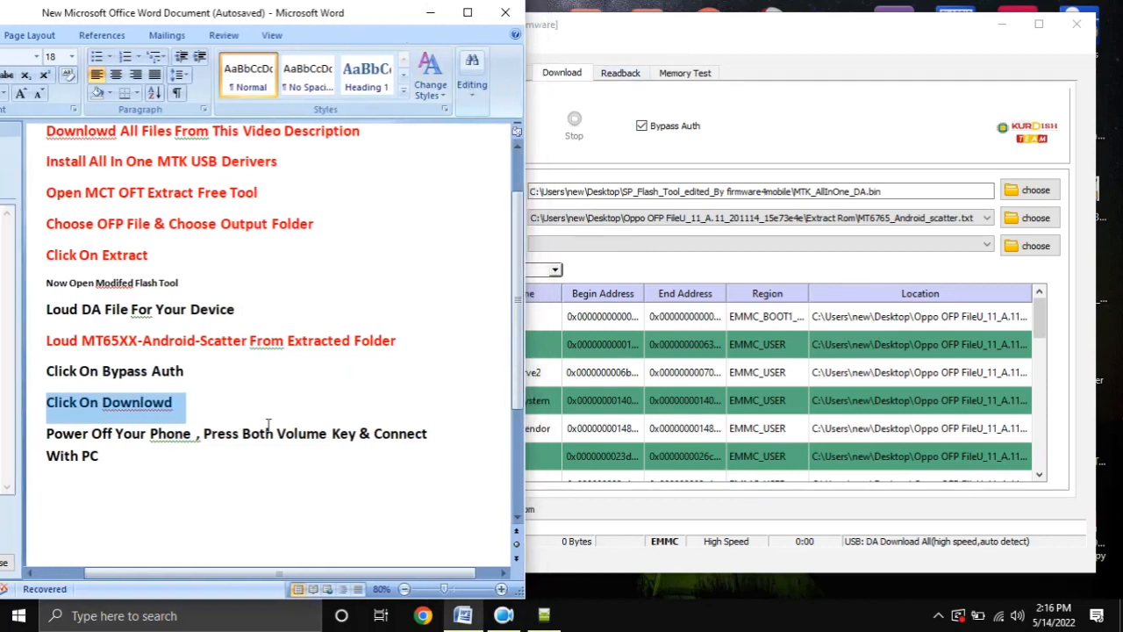
pyautogui.click(609, 156)
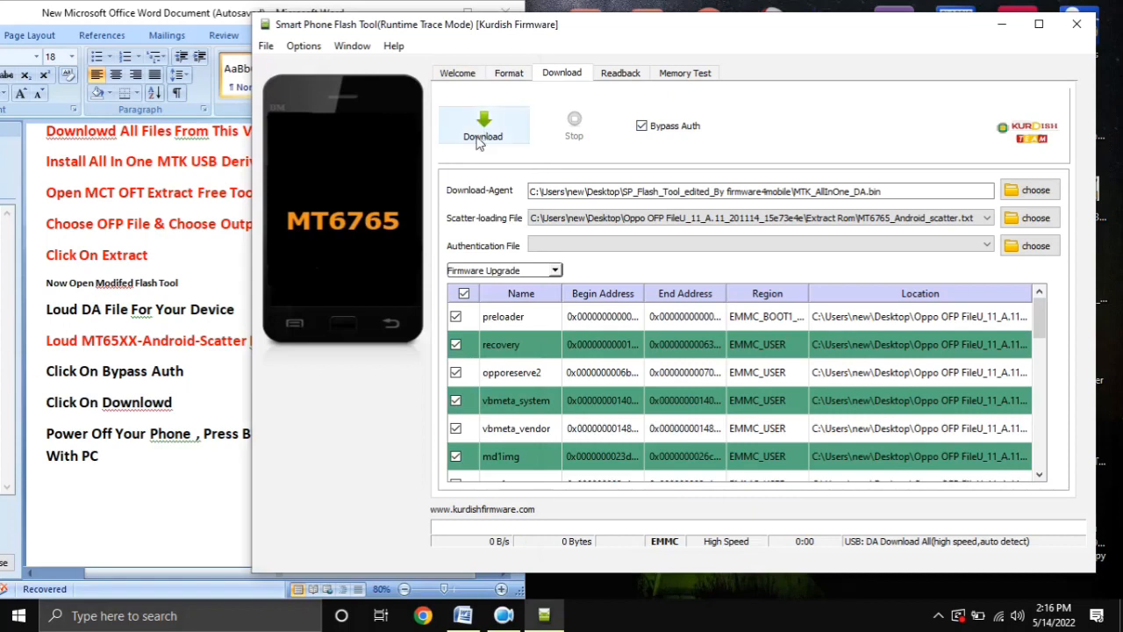
pyautogui.click(84, 473)
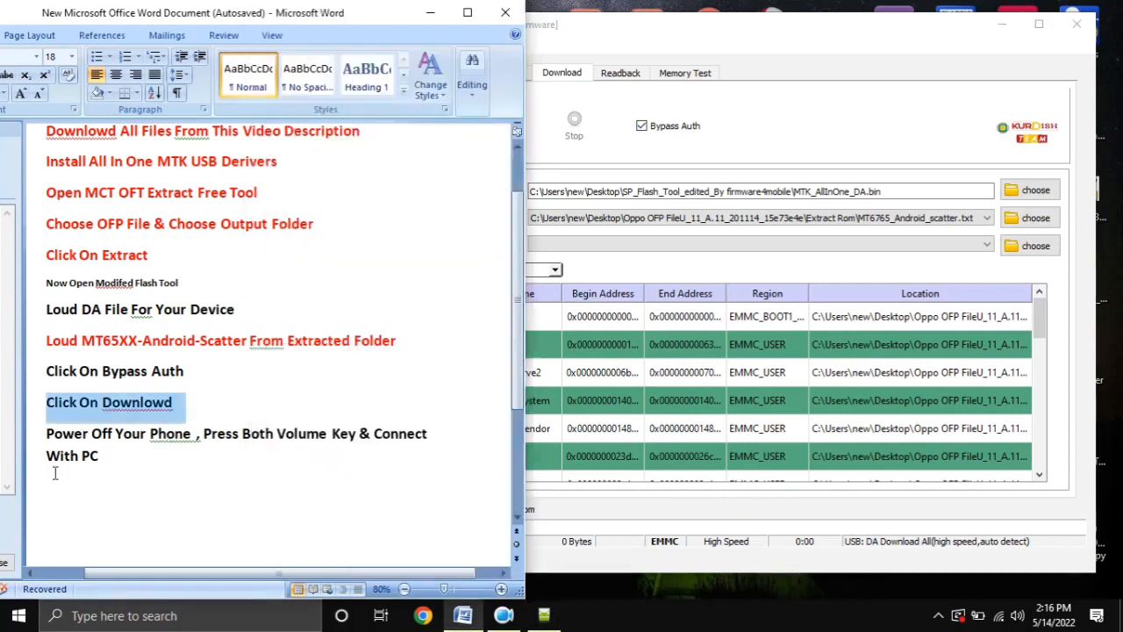
pyautogui.moveTo(40, 436); pyautogui.dragTo(42, 450)
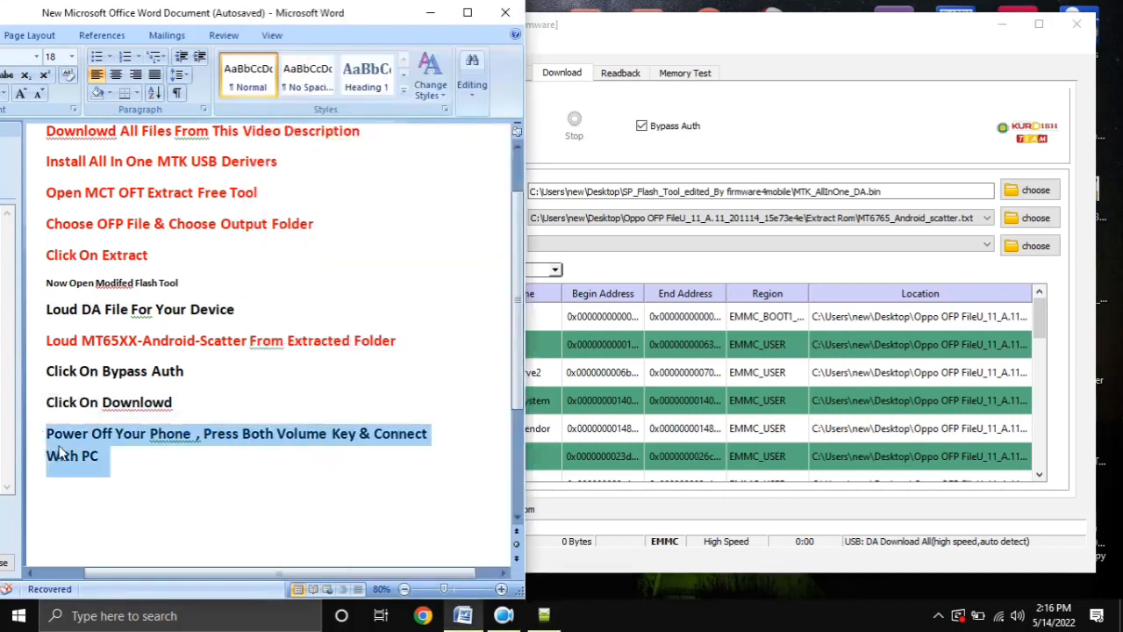
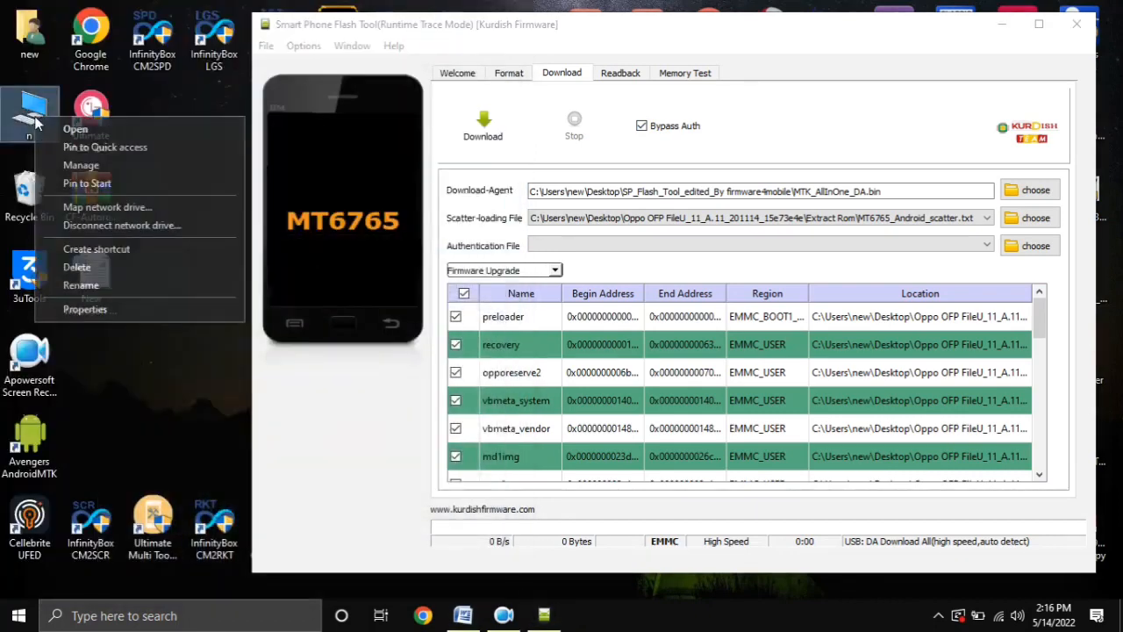
# Open Device Manager from the computer's system properties, close the System window, and fit Device Manager into the space beside Smart Phone Flash Tool.
pyautogui.click(86, 311)
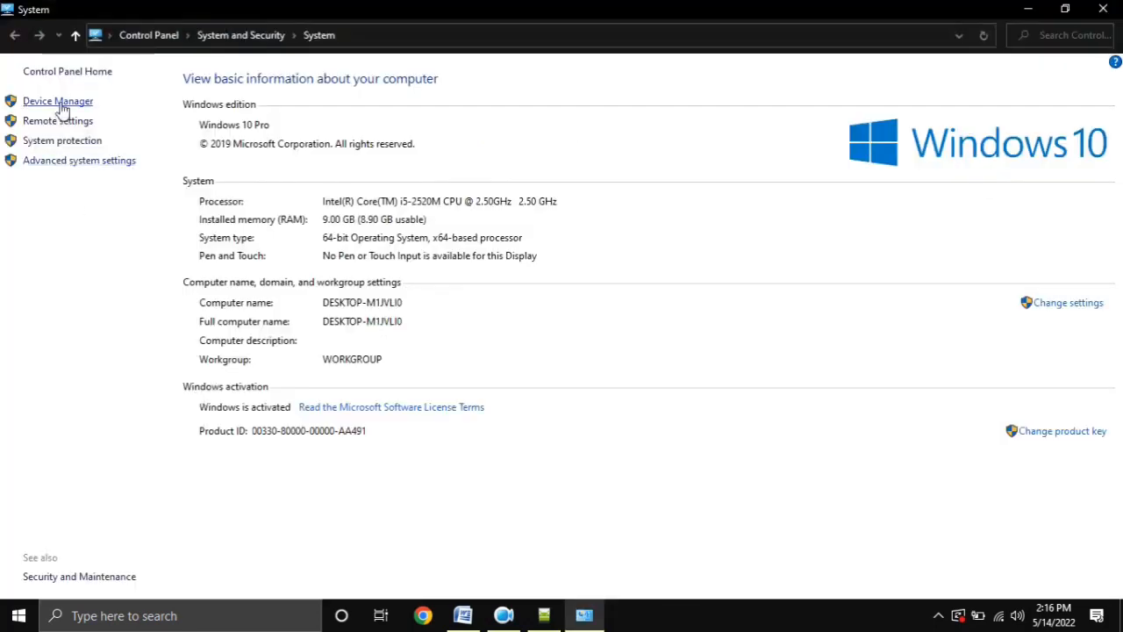
pyautogui.click(60, 103)
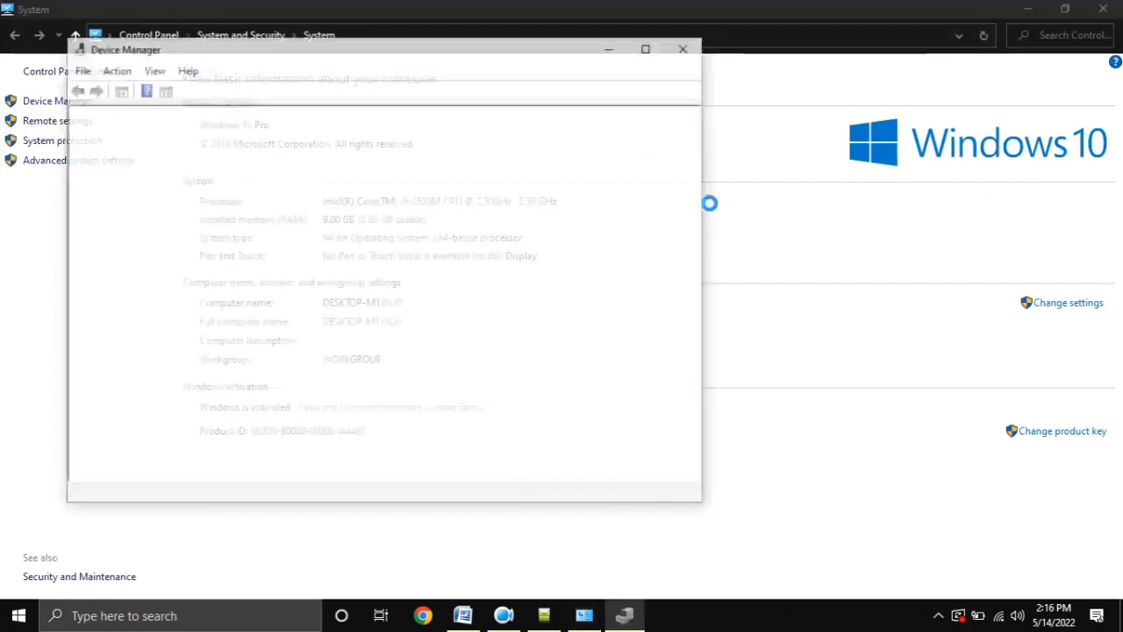
pyautogui.click(1103, 9)
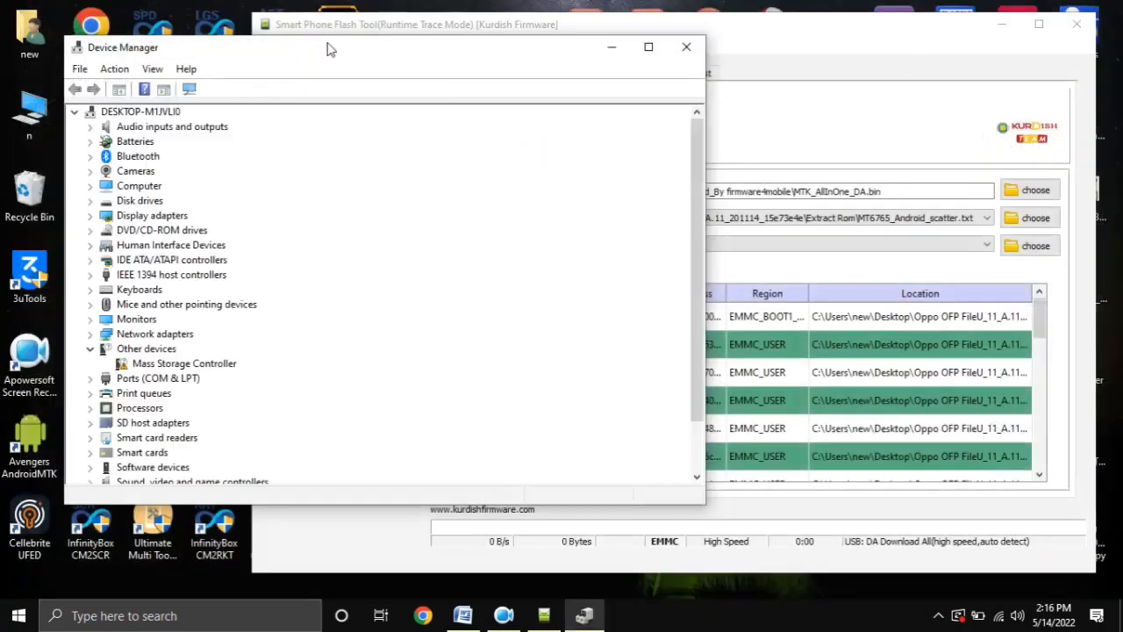
pyautogui.moveTo(329, 48); pyautogui.dragTo(291, 24)
pyautogui.moveTo(659, 113); pyautogui.dragTo(256, 114)
# Start flashing the phone with the loaded firmware, and close the completion dialog and Smart Phone Flash Tool once the download finishes.
pyautogui.click(485, 130)
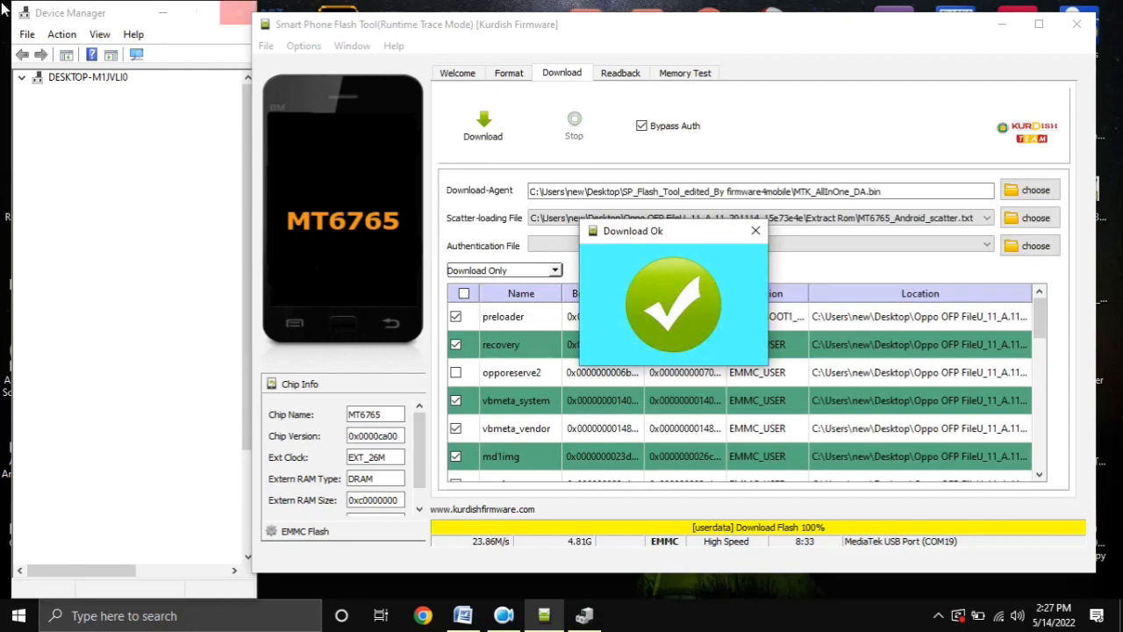
pyautogui.click(755, 231)
pyautogui.click(1076, 24)
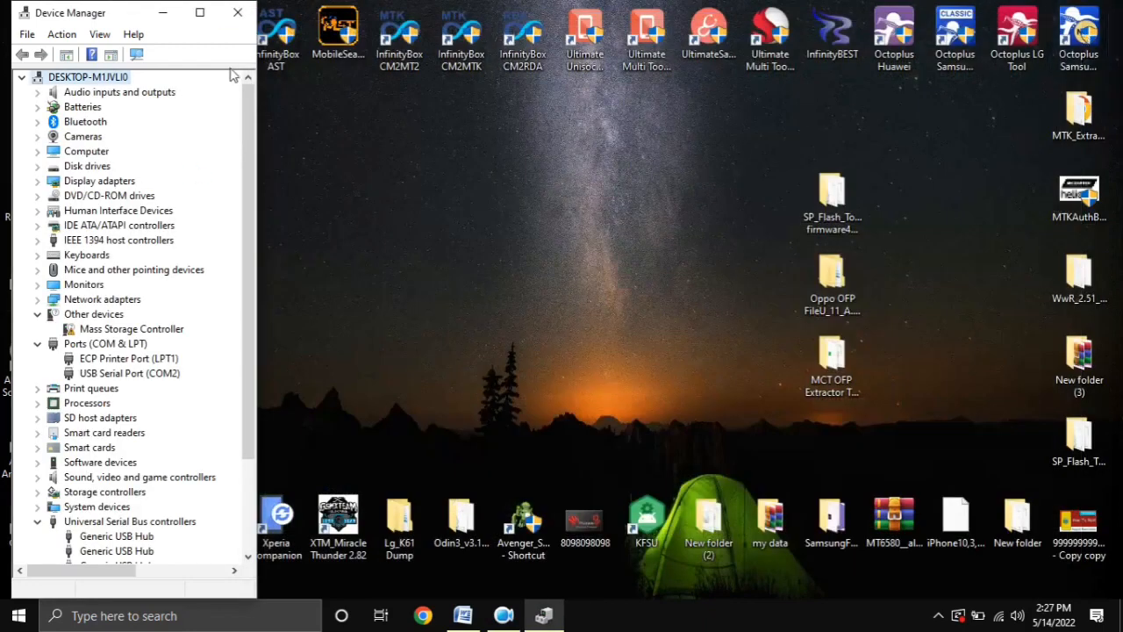